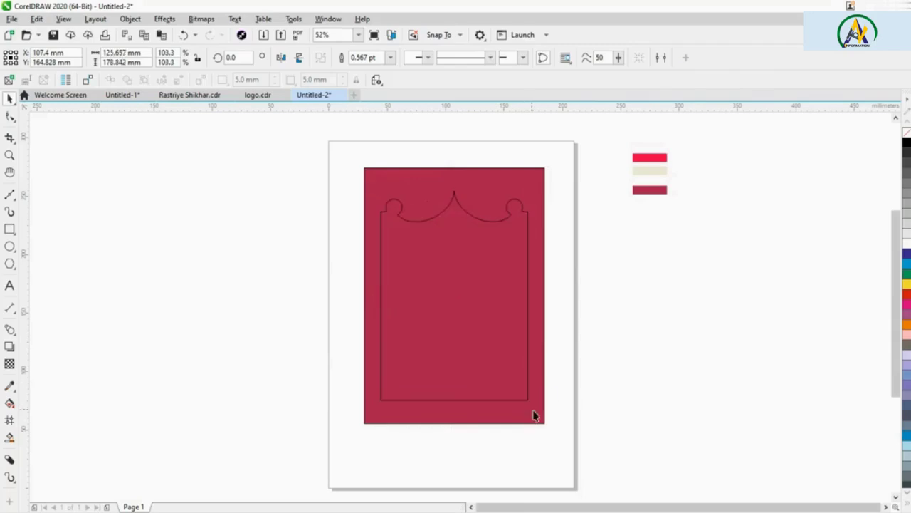
Stretch the crimson background rectangle downward to about 251 mm tall and move the ornate frame outline lower inside it
{"action": "left_click_drag", "start_coordinate": [451, 426], "coordinate": [453, 462]}
{"action": "left_click", "coordinate": [458, 392]}
{"action": "left_click_drag", "start_coordinate": [454, 294], "coordinate": [457, 322]}
{"action": "left_click", "coordinate": [606, 329]}
Extend the bottom edge of the ornate frame downward until the frame is about 202 mm tall
{"action": "scroll", "coordinate": [606, 329], "scroll_direction": "up", "scroll_amount": 1}
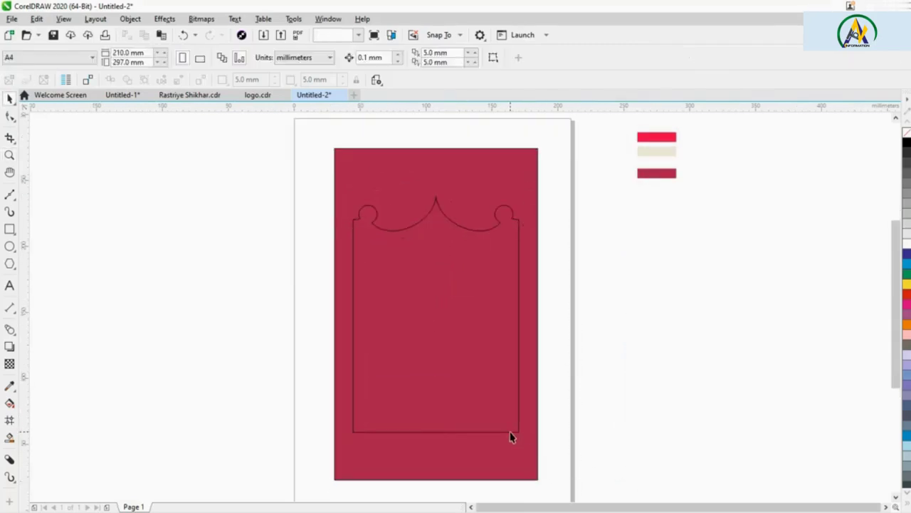
{"action": "key", "text": "F10"}
{"action": "left_click", "coordinate": [353, 413]}
{"action": "left_click", "coordinate": [659, 355]}
{"action": "key", "text": "space"}
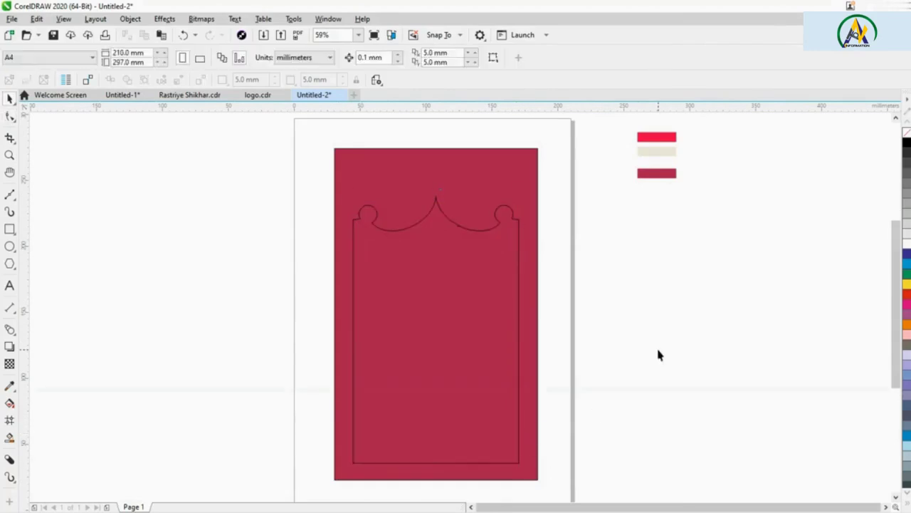
Draw a narrow round-topped bar about 12.6 by 176.6 mm beside the page and collapse its bottom edge into a point
{"action": "scroll", "coordinate": [614, 339], "scroll_direction": "left", "scroll_amount": 3}
{"action": "key", "text": "F6"}
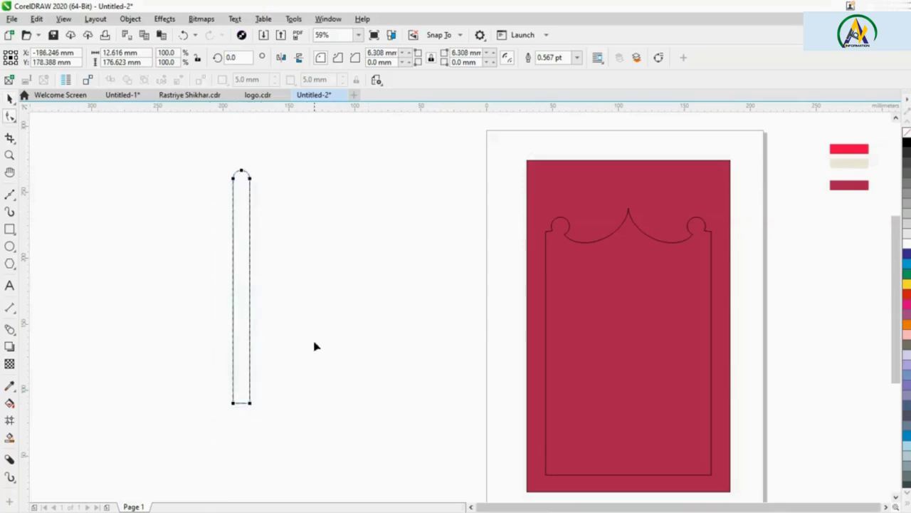
{"action": "key", "text": "F10"}
{"action": "left_click_drag", "start_coordinate": [210, 375], "coordinate": [242, 427]}
{"action": "key", "text": "space"}
Rotate a copy of the tapered bar about its pointed tip and repeat the copy to form a full circle of rays
{"action": "left_click", "coordinate": [246, 285]}
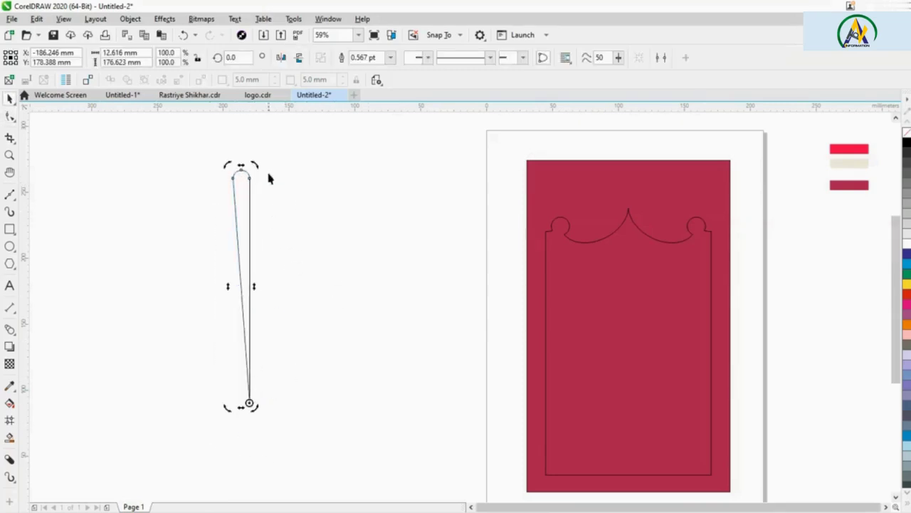
{"action": "key", "text": "ctrl+r"}
{"action": "key", "text": "ctrl+r"}
{"action": "key", "text": "ctrl+r"}
{"action": "key", "text": "ctrl+r"}
{"action": "key", "text": "ctrl+r"}
{"action": "key", "text": "ctrl+r"}
{"action": "key", "text": "ctrl+r"}
{"action": "key", "text": "ctrl+r"}
{"action": "key", "text": "ctrl+r"}
{"action": "key", "text": "ctrl+r"}
{"action": "key", "text": "ctrl+r"}
{"action": "key", "text": "ctrl+r"}
{"action": "key", "text": "ctrl+r"}
{"action": "key", "text": "ctrl+r"}
{"action": "key", "text": "ctrl+r"}
{"action": "key", "text": "ctrl+r"}
{"action": "key", "text": "ctrl+r"}
{"action": "key", "text": "ctrl+r"}
{"action": "key", "text": "ctrl+r"}
{"action": "key", "text": "ctrl+r"}
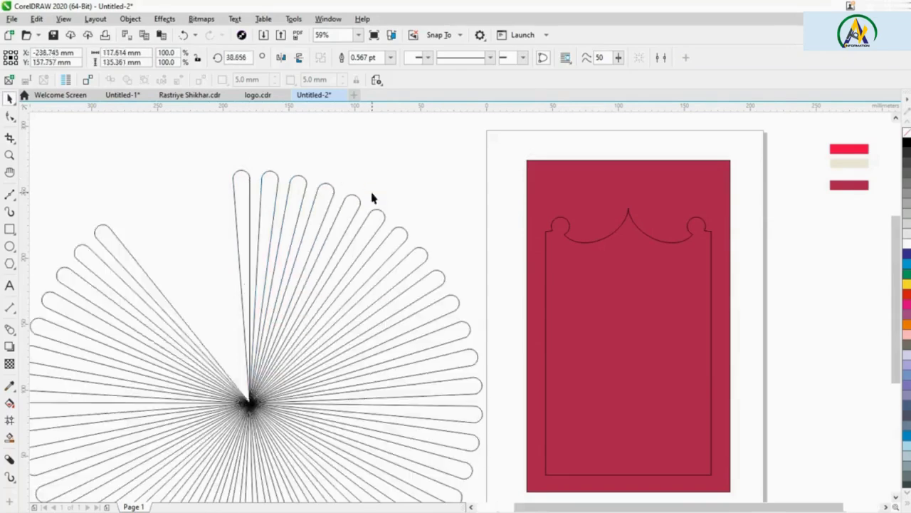
Group the rays into one white sunburst without outlines and PowerClip it inside the crimson background rectangle
{"action": "left_click", "coordinate": [352, 163]}
{"action": "scroll", "coordinate": [352, 163], "scroll_direction": "down", "scroll_amount": 5}
{"action": "left_click_drag", "start_coordinate": [239, 153], "coordinate": [379, 308]}
{"action": "scroll", "coordinate": [417, 268], "scroll_direction": "up", "scroll_amount": 3}
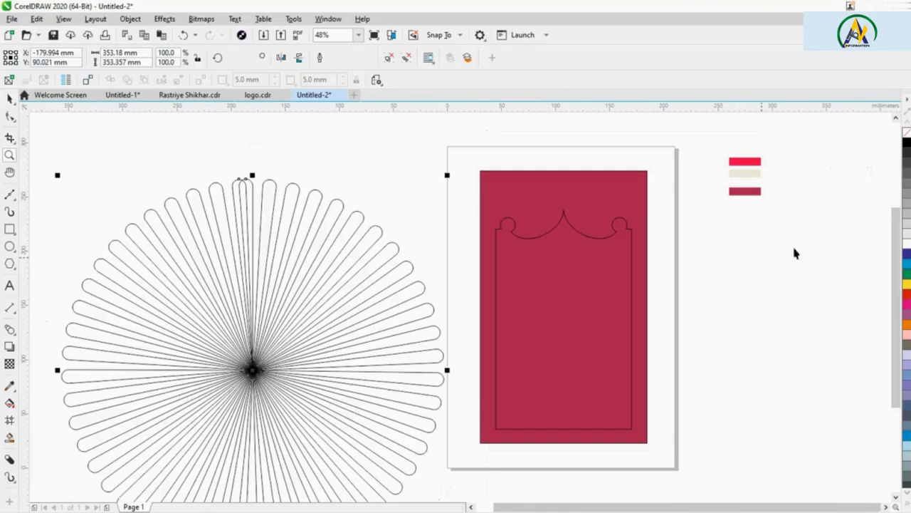
{"action": "left_click_drag", "start_coordinate": [287, 240], "coordinate": [498, 249]}
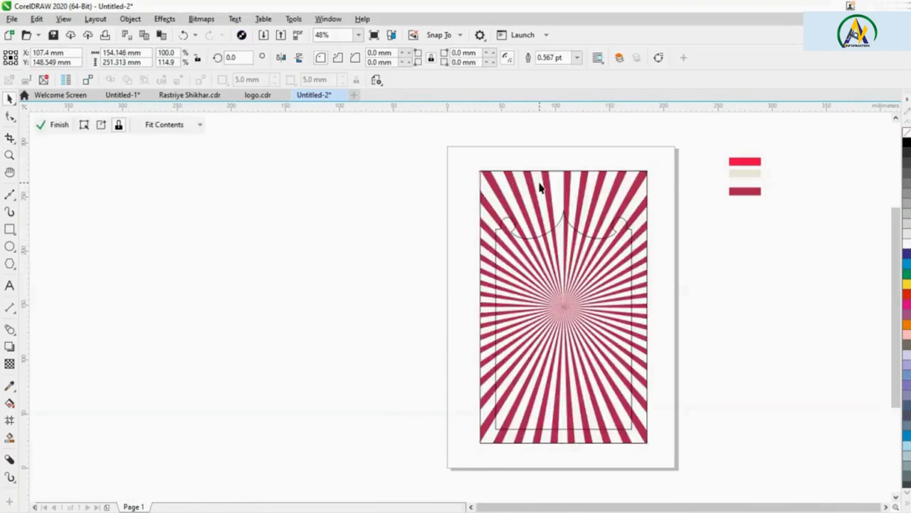
Apply uniform transparency with Normal merge mode to the sunburst inside the background
{"action": "left_click_drag", "start_coordinate": [759, 114], "coordinate": [694, 174]}
{"action": "scroll", "coordinate": [695, 173], "scroll_direction": "up", "scroll_amount": 1}
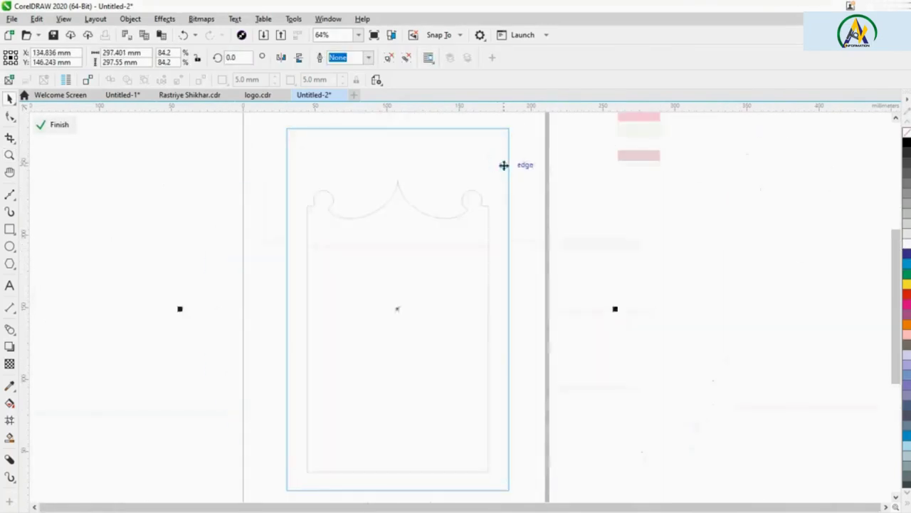
{"action": "left_click", "coordinate": [10, 364]}
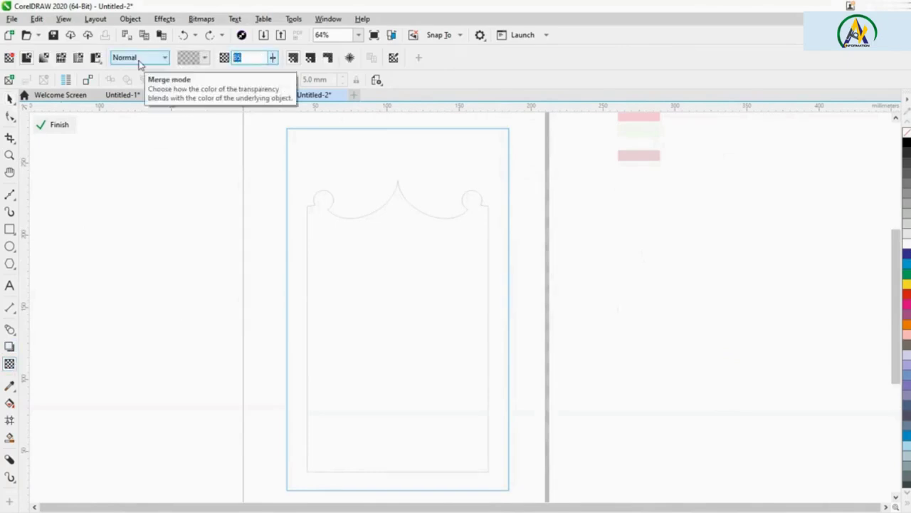
{"action": "left_click", "coordinate": [663, 254]}
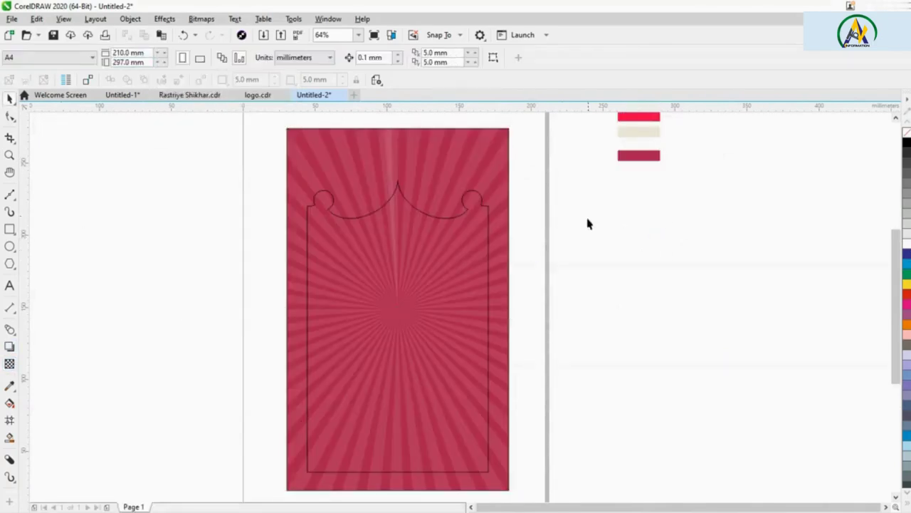
Fill the ornate frame with the beige swatch colour, remove its outline and shift it slightly down
{"action": "left_click", "coordinate": [10, 385]}
{"action": "left_click", "coordinate": [638, 132]}
{"action": "left_click", "coordinate": [399, 335]}
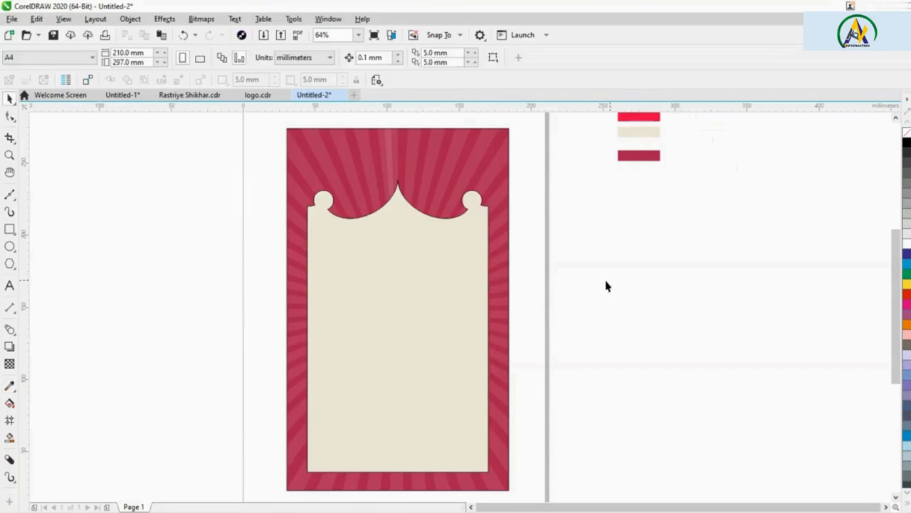
{"action": "key", "text": "space"}
{"action": "left_click_drag", "start_coordinate": [449, 321], "coordinate": [448, 324]}
{"action": "left_click", "coordinate": [569, 281]}
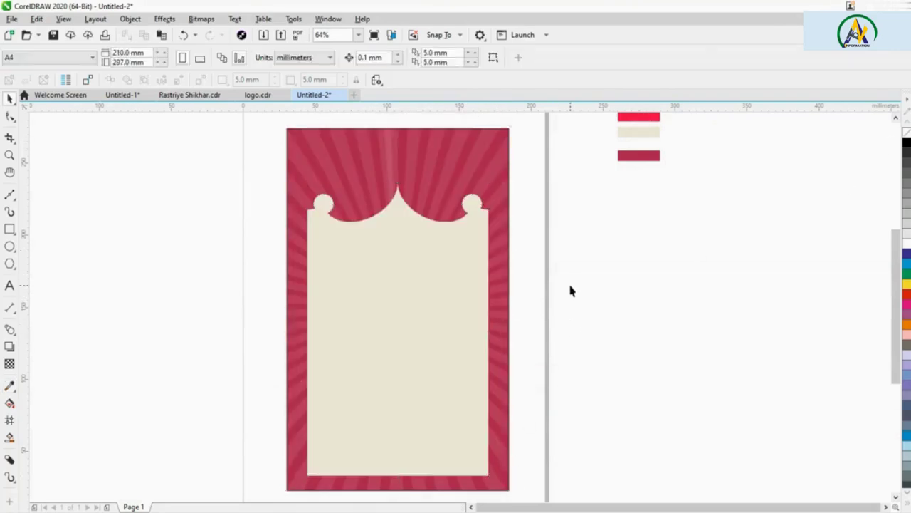
Import the colorful-birthday-balloons-vector image into the background's PowerClip and place it tilted over the frame's upper right edge
{"action": "left_click", "coordinate": [503, 228], "text": "ctrl"}
{"action": "key", "text": "ctrl+i"}
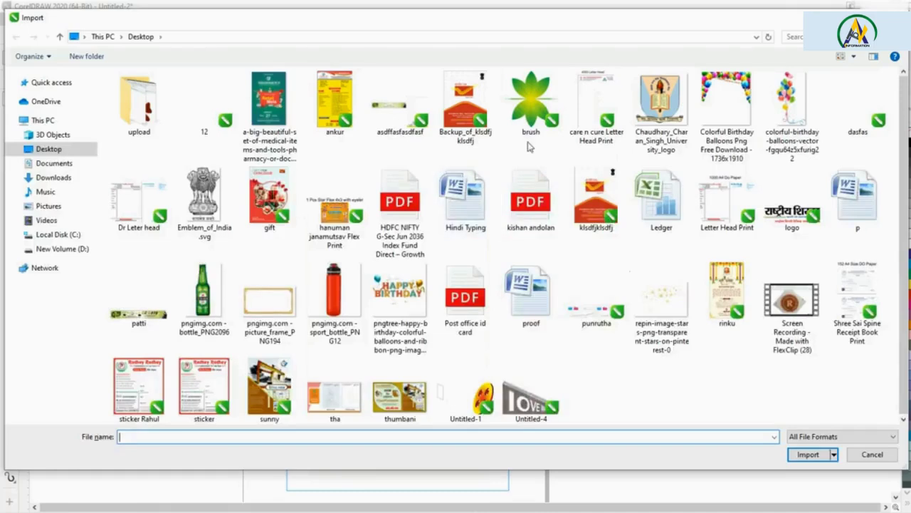
{"action": "double_click", "coordinate": [793, 92]}
{"action": "left_click", "coordinate": [457, 216]}
{"action": "left_click_drag", "start_coordinate": [499, 296], "coordinate": [491, 278]}
{"action": "left_click_drag", "start_coordinate": [536, 337], "coordinate": [584, 314]}
Place a mirrored copy of the balloons over the frame's upper left edge and select both bunches
{"action": "left_click_drag", "start_coordinate": [533, 277], "coordinate": [309, 254]}
{"action": "left_click", "coordinate": [325, 261]}
{"action": "left_click", "coordinate": [479, 261], "text": "shift"}
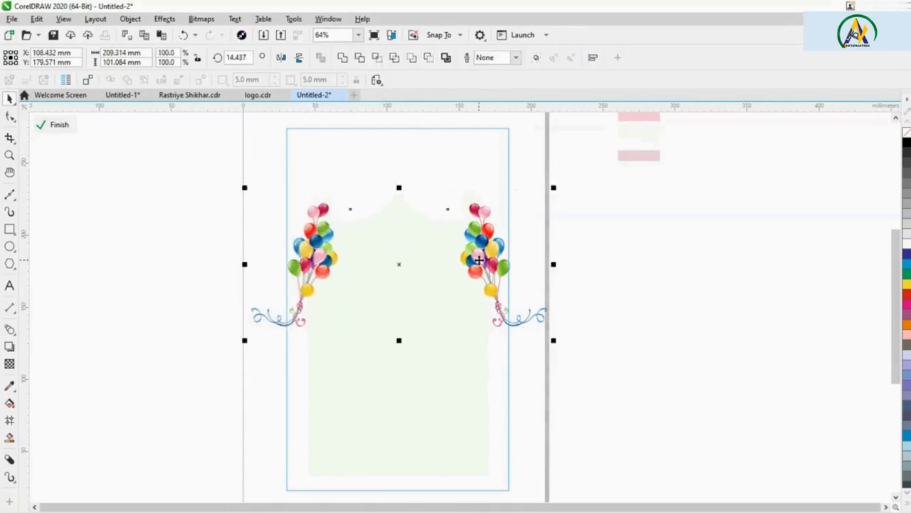
Put the beige frame inside the background's PowerClip and order it behind the two balloon bunches
{"action": "key", "text": "shift+Page_Down"}
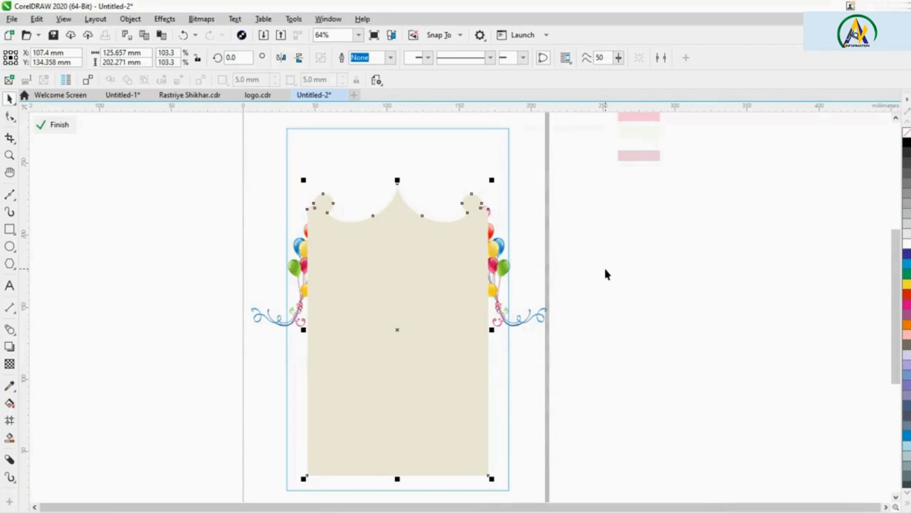
{"action": "key", "text": "ctrl+z"}
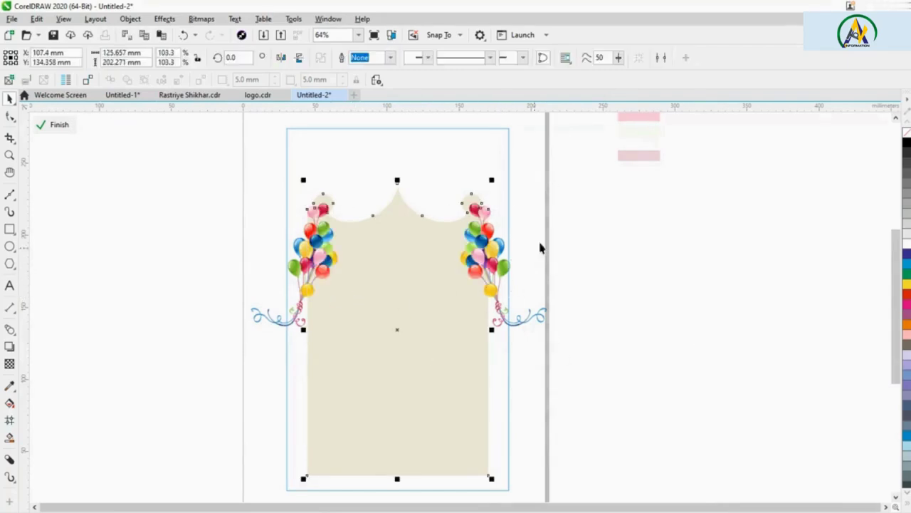
{"action": "left_click", "coordinate": [567, 198], "text": "ctrl"}
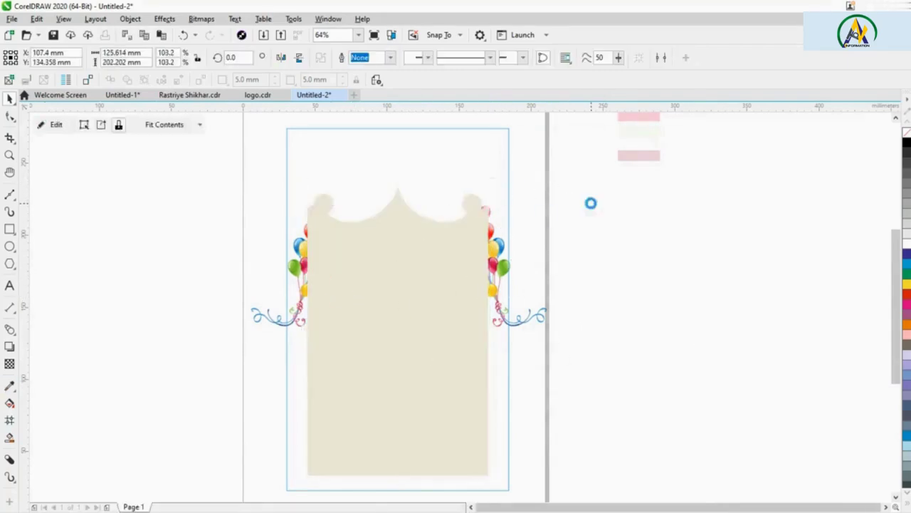
Add a crimson copy of the frame behind the beige one, enlarged to about 129 by 208 mm as a border
{"action": "left_click", "coordinate": [506, 246], "text": "ctrl"}
{"action": "key", "text": "i"}
{"action": "left_click", "coordinate": [637, 156]}
{"action": "left_click", "coordinate": [437, 263]}
{"action": "key", "text": "ctrl+z"}
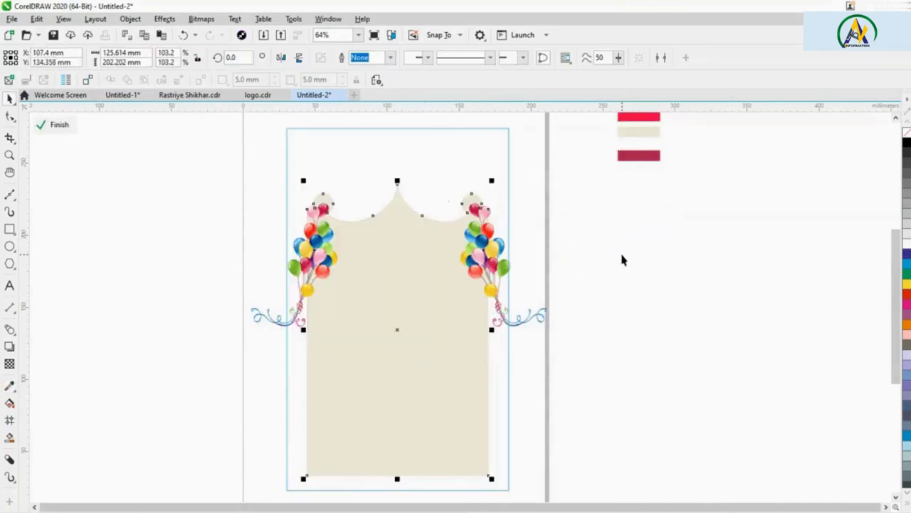
{"action": "right_click", "coordinate": [638, 155]}
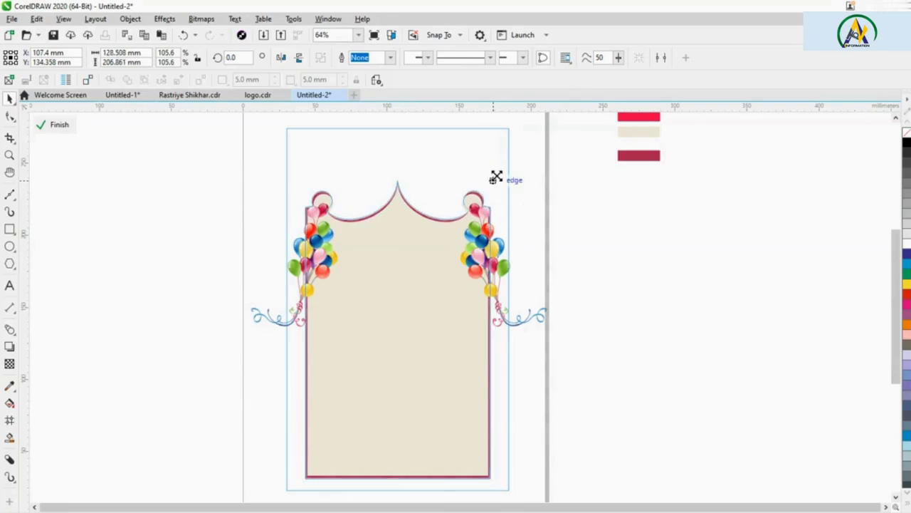
{"action": "left_click", "coordinate": [602, 235]}
{"action": "left_click", "coordinate": [607, 284]}
Give the beige frame an elliptical fountain fill that is near white at its centre and beige toward the edges
{"action": "left_click_drag", "start_coordinate": [665, 292], "coordinate": [512, 481]}
{"action": "left_click", "coordinate": [439, 311]}
{"action": "key", "text": "g"}
{"action": "left_click_drag", "start_coordinate": [370, 265], "coordinate": [441, 421]}
{"action": "left_click", "coordinate": [172, 57]}
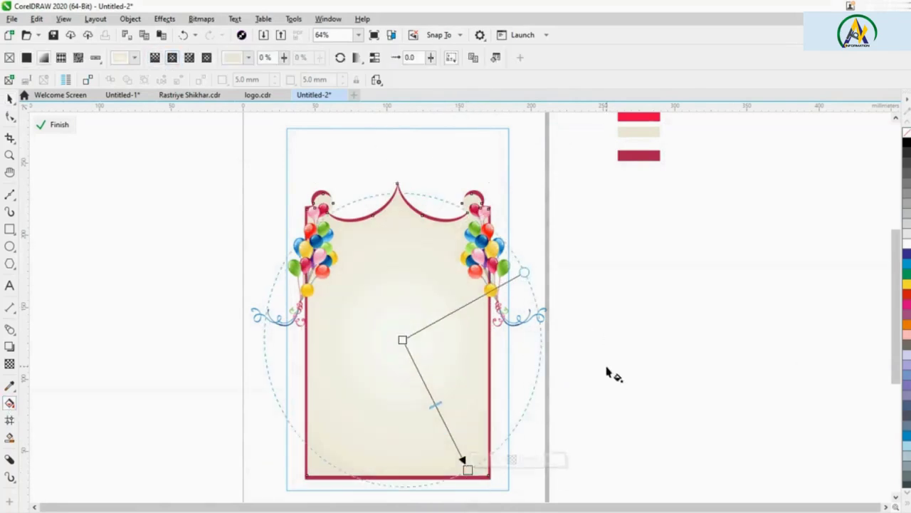
{"action": "key", "text": "space"}
Draw a circle beneath the frame's central peak, between the two balloon bunches
{"action": "left_click", "coordinate": [658, 245]}
{"action": "left_click_drag", "start_coordinate": [611, 238], "coordinate": [651, 269]}
{"action": "key", "text": "F7"}
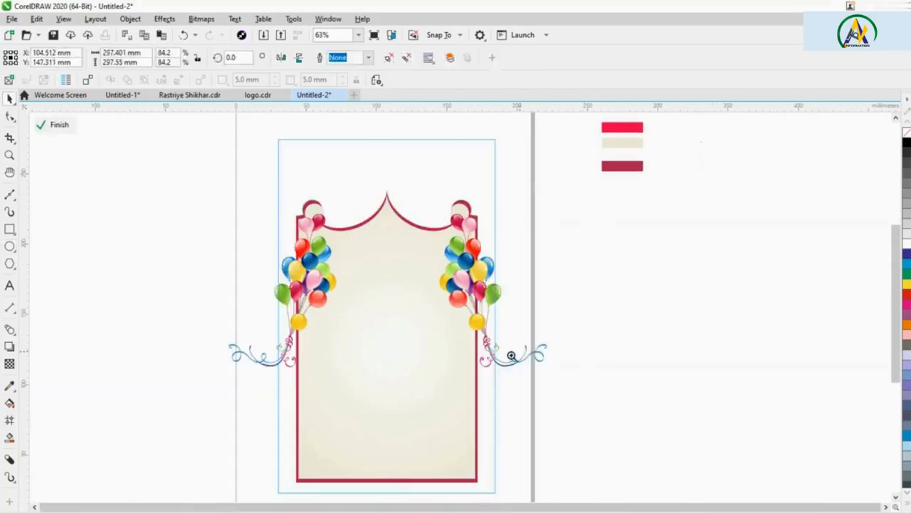
Add a black drop shadow to the crimson border frame inside the PowerClip
{"action": "scroll", "coordinate": [521, 324], "scroll_direction": "up", "scroll_amount": 5}
{"action": "scroll", "coordinate": [521, 324], "scroll_direction": "down", "scroll_amount": 5}
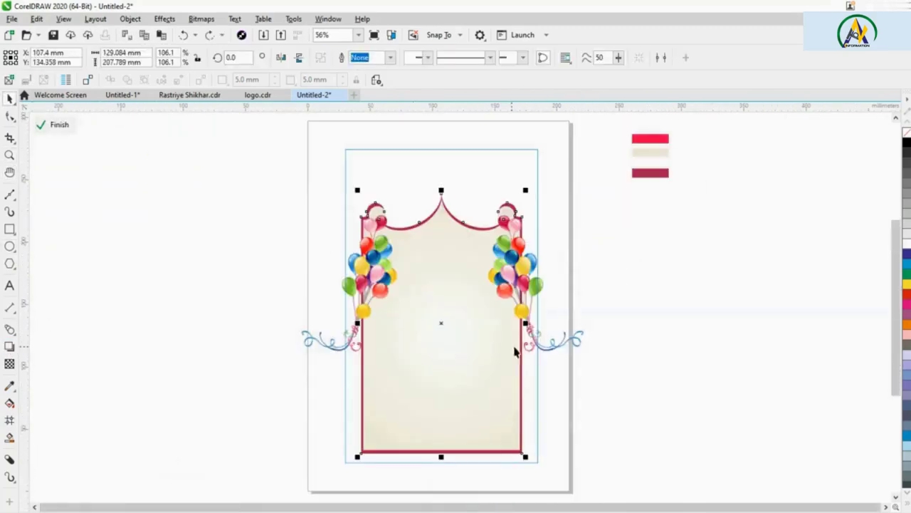
{"action": "left_click", "coordinate": [9, 346]}
{"action": "left_click_drag", "start_coordinate": [361, 324], "coordinate": [523, 325]}
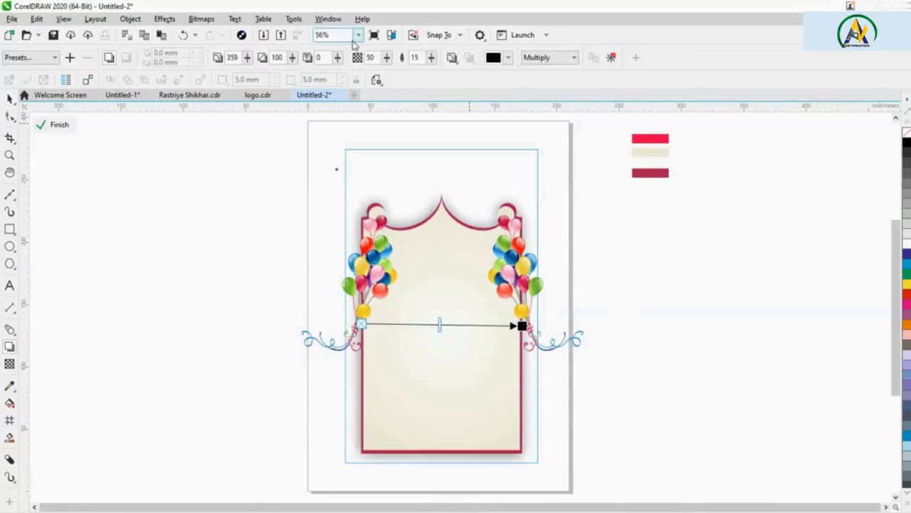
{"action": "type", "text": "0"}
{"action": "key", "text": "Return"}
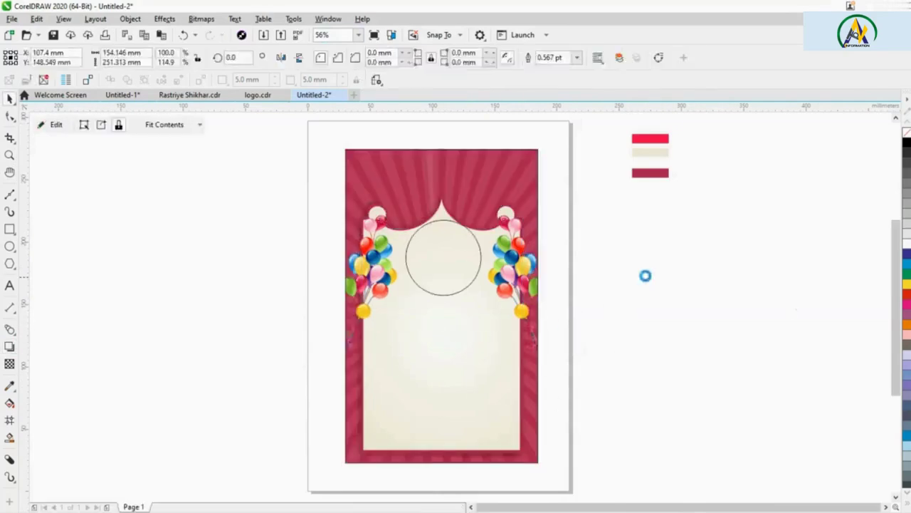
Add a drop shadow to the beige frame inside the crimson border and adjust the shadow's settings
{"action": "scroll", "coordinate": [645, 275], "scroll_direction": "up", "scroll_amount": 3}
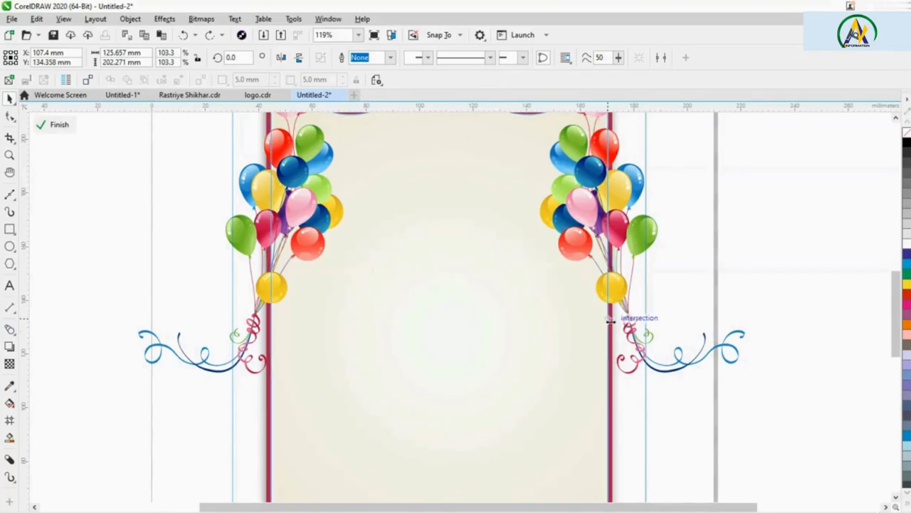
{"action": "scroll", "coordinate": [624, 306], "scroll_direction": "down", "scroll_amount": 3}
{"action": "scroll", "coordinate": [477, 326], "scroll_direction": "up", "scroll_amount": 2}
{"action": "left_click", "coordinate": [10, 346]}
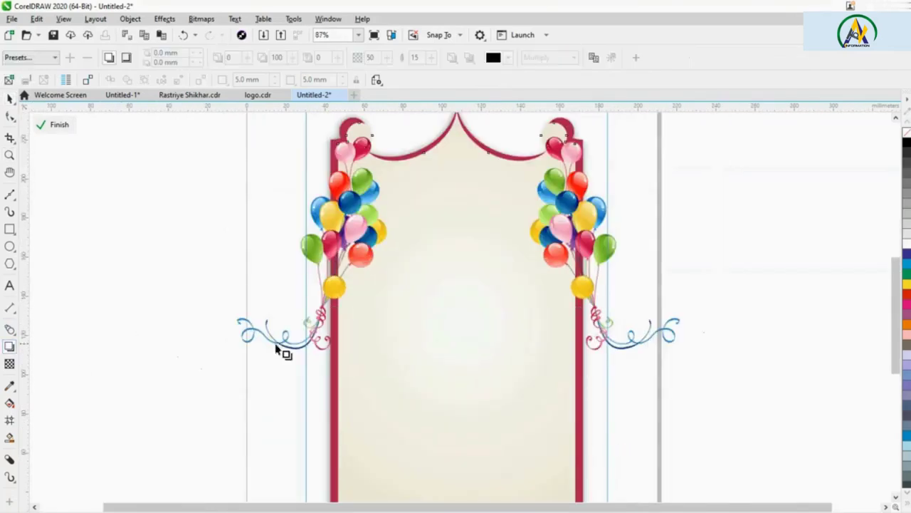
{"action": "left_click_drag", "start_coordinate": [574, 349], "coordinate": [575, 306]}
{"action": "type", "text": "10"}
{"action": "left_click", "coordinate": [370, 57]}
{"action": "left_click", "coordinate": [708, 264]}
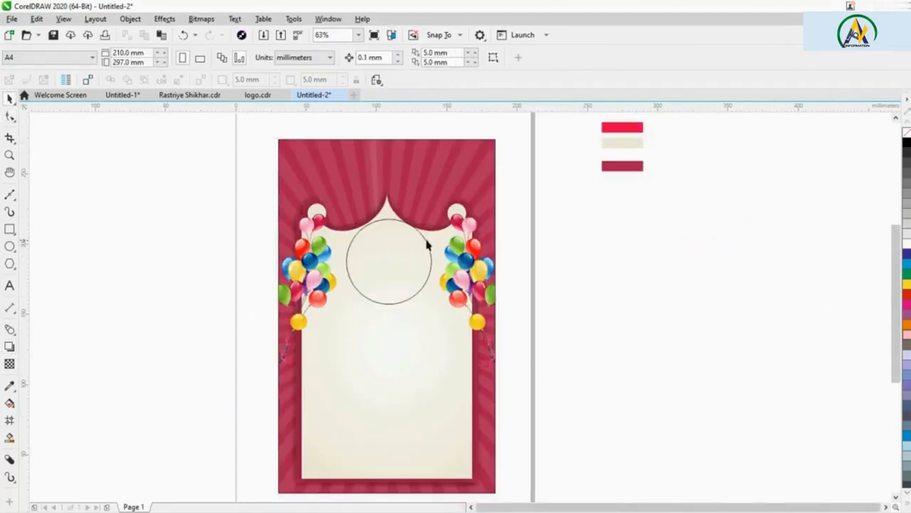
Fill the circle with the sampled crimson and give it a concentric white inner circle about 56 mm across, both without outlines
{"action": "left_click", "coordinate": [427, 245]}
{"action": "scroll", "coordinate": [428, 246], "scroll_direction": "up", "scroll_amount": 2}
{"action": "scroll", "coordinate": [382, 198], "scroll_direction": "up", "scroll_amount": 3}
{"action": "key", "text": "i"}
{"action": "left_click", "coordinate": [524, 265]}
{"action": "left_click_drag", "start_coordinate": [537, 235], "coordinate": [539, 225]}
{"action": "left_click_drag", "start_coordinate": [784, 187], "coordinate": [633, 242]}
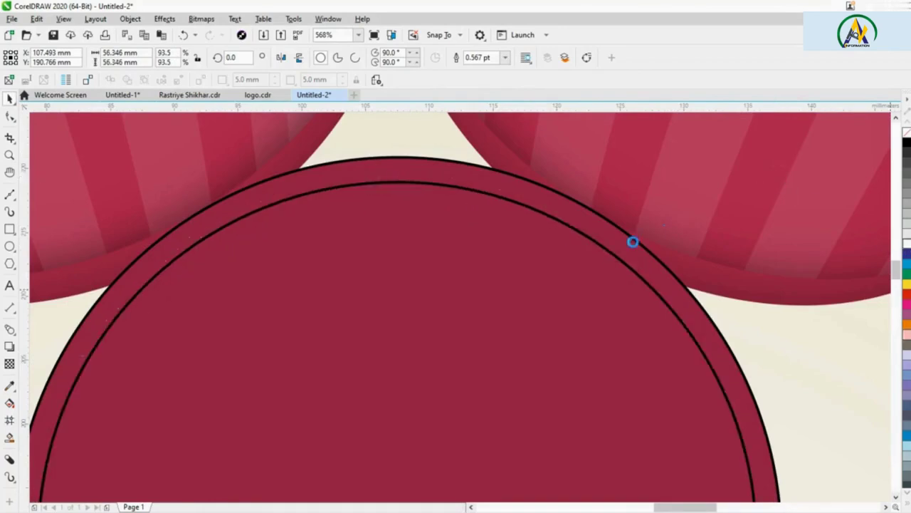
{"action": "key", "text": "F4"}
{"action": "key", "text": "F2"}
{"action": "left_click_drag", "start_coordinate": [178, 132], "coordinate": [706, 325]}
{"action": "key", "text": "F4"}
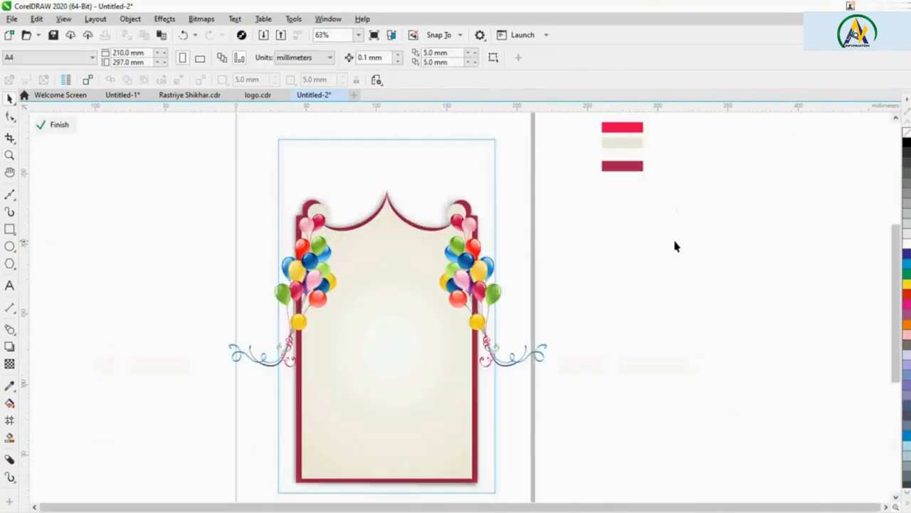
Import repin-image-stars-png-transparent-stars-on-pinterest-0.png into the PowerClip and spread star copies over the background's corners and left side
{"action": "key", "text": "ctrl+i"}
{"action": "double_click", "coordinate": [295, 157]}
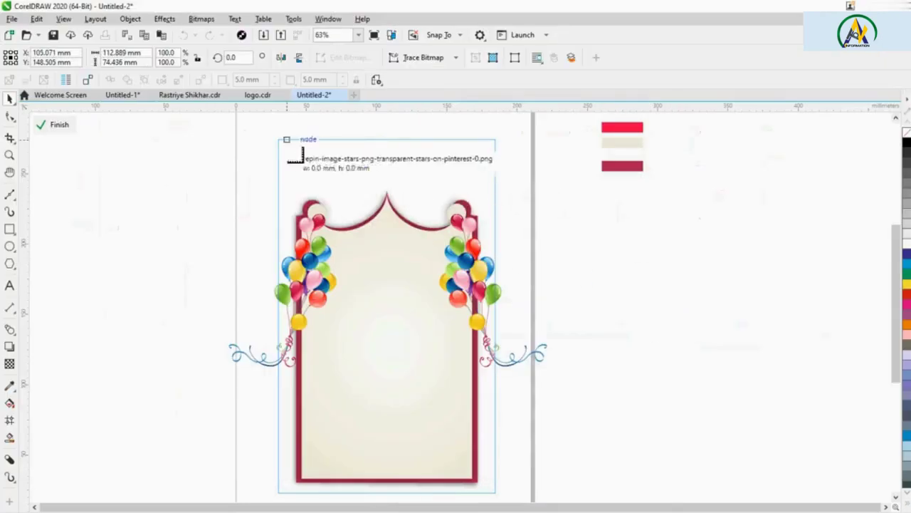
{"action": "left_click_drag", "start_coordinate": [377, 218], "coordinate": [497, 173]}
{"action": "left_click_drag", "start_coordinate": [339, 169], "coordinate": [490, 470]}
{"action": "key", "text": "space"}
{"action": "key", "text": "space"}
{"action": "key", "text": "space"}
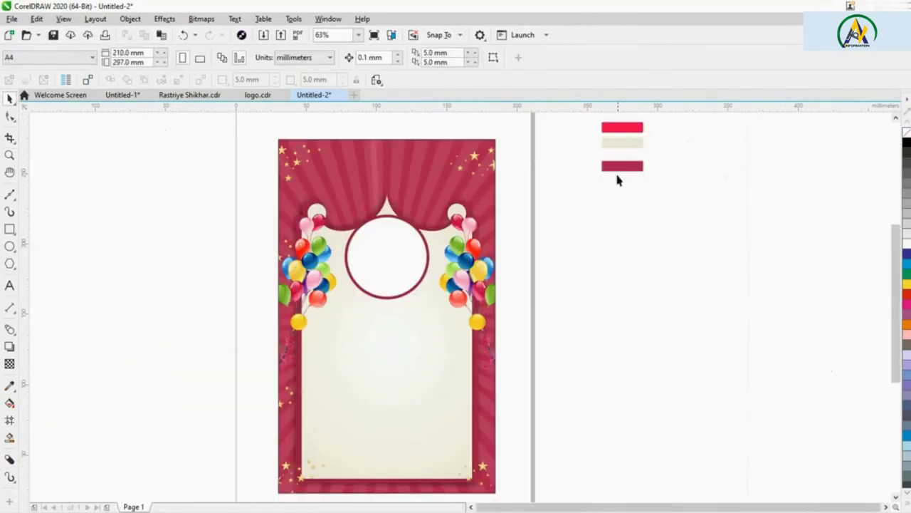
Apply a diagonal gradient fill to the background rectangle from crimson to the bright red swatch colour
{"action": "left_click", "coordinate": [444, 163]}
{"action": "key", "text": "g"}
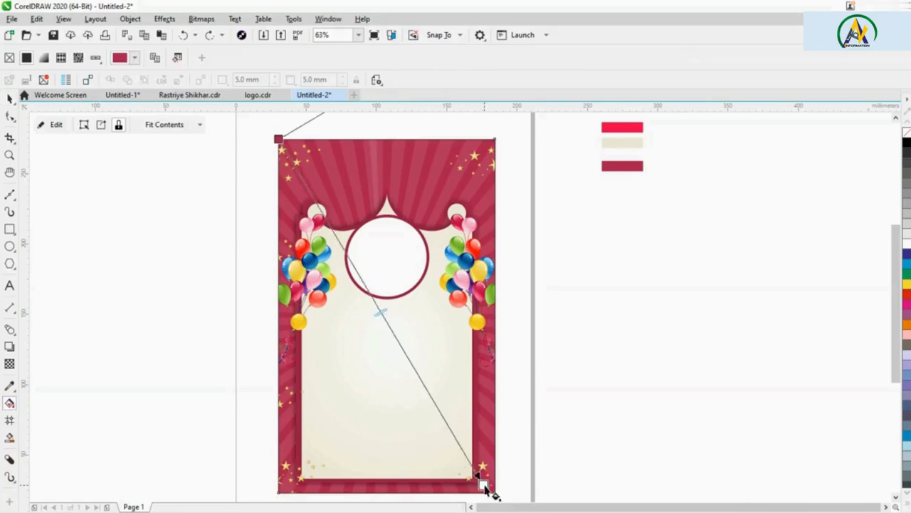
{"action": "left_click", "coordinate": [482, 485]}
{"action": "left_click", "coordinate": [504, 472]}
{"action": "left_click", "coordinate": [541, 342]}
{"action": "key", "text": "space"}
{"action": "left_click", "coordinate": [566, 249]}
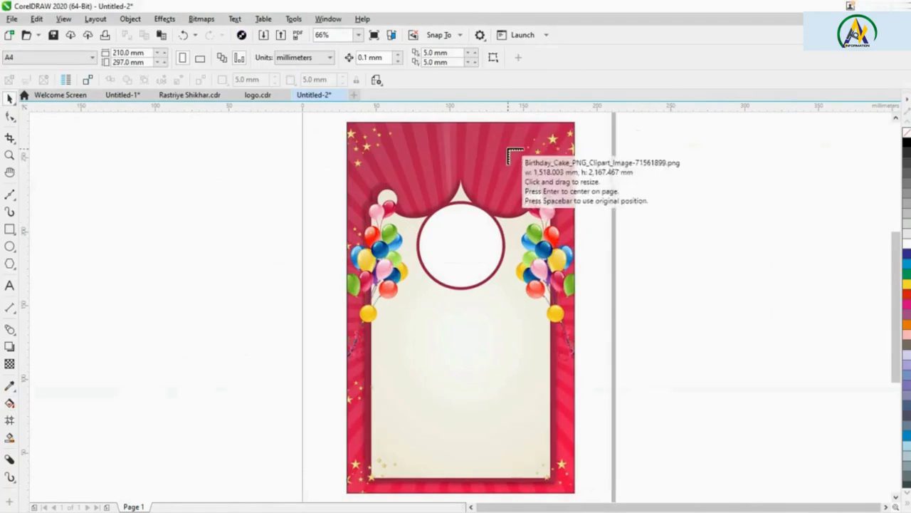
Place Birthday_Cake_PNG_Clipart_Image-71561899.png at about 29 by 41 mm on the background, to the right of the frame's central peak
{"action": "left_click", "coordinate": [505, 145]}
{"action": "key", "text": "z"}
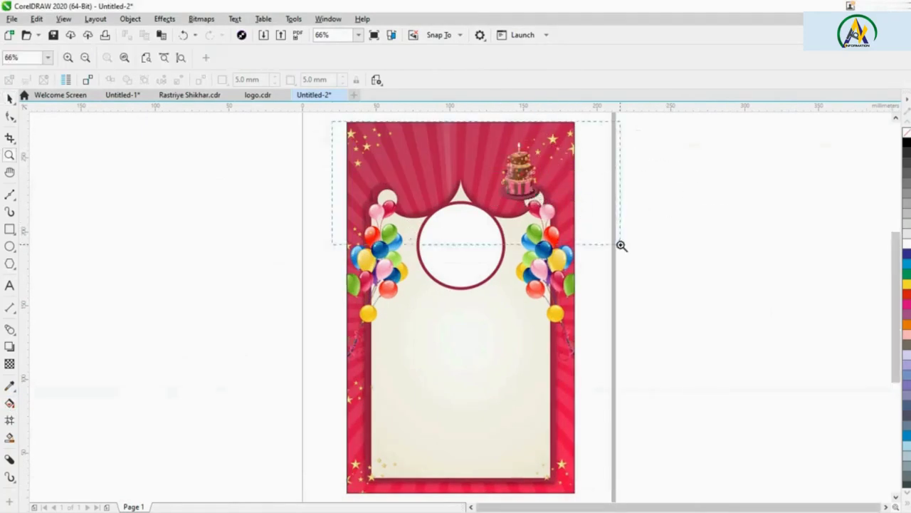
{"action": "left_click_drag", "start_coordinate": [621, 244], "coordinate": [621, 245]}
{"action": "key", "text": "space"}
{"action": "left_click_drag", "start_coordinate": [613, 335], "coordinate": [616, 390]}
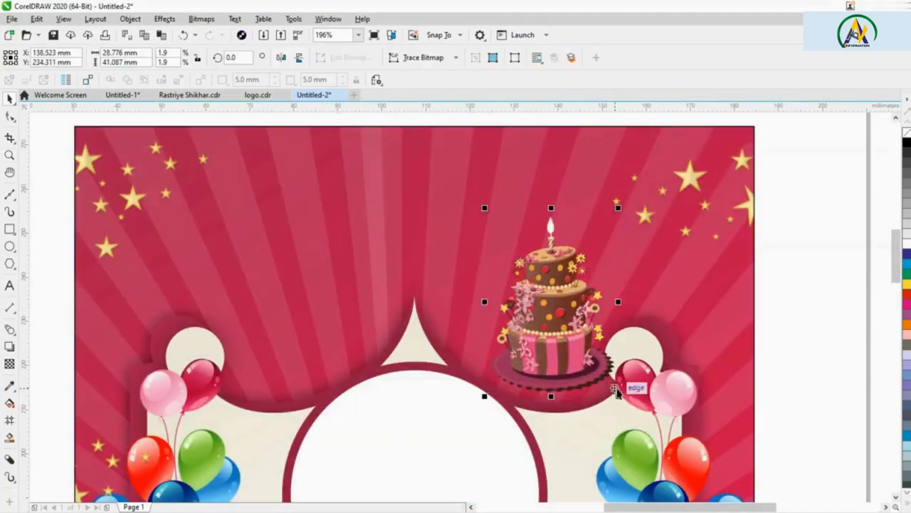
Place a copy of the cake on the opposite side of the frame's central peak
{"action": "left_click_drag", "start_coordinate": [594, 264], "coordinate": [302, 311]}
{"action": "left_click", "coordinate": [788, 258]}
{"action": "key", "text": "shift+F4"}
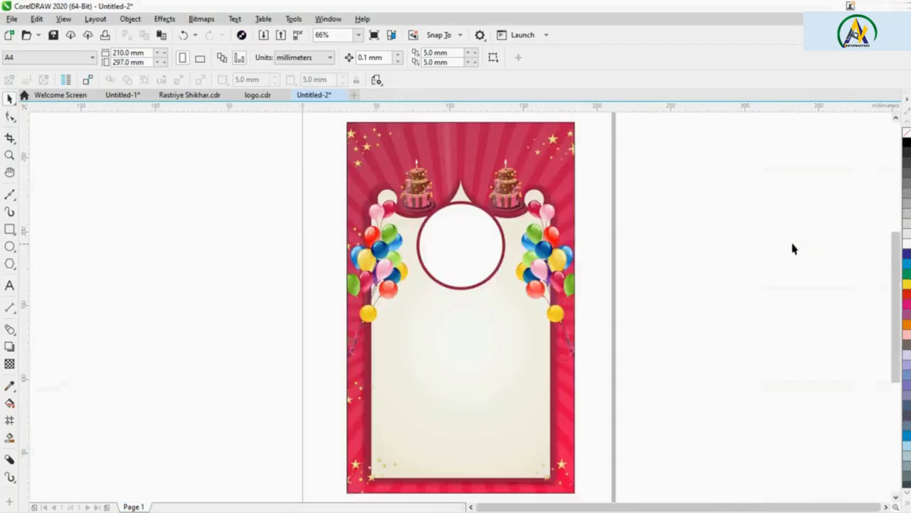
Add the text Happy in Arial 24 pt above the background's upper edge
{"action": "key", "text": "z"}
{"action": "left_click_drag", "start_coordinate": [319, 153], "coordinate": [662, 316]}
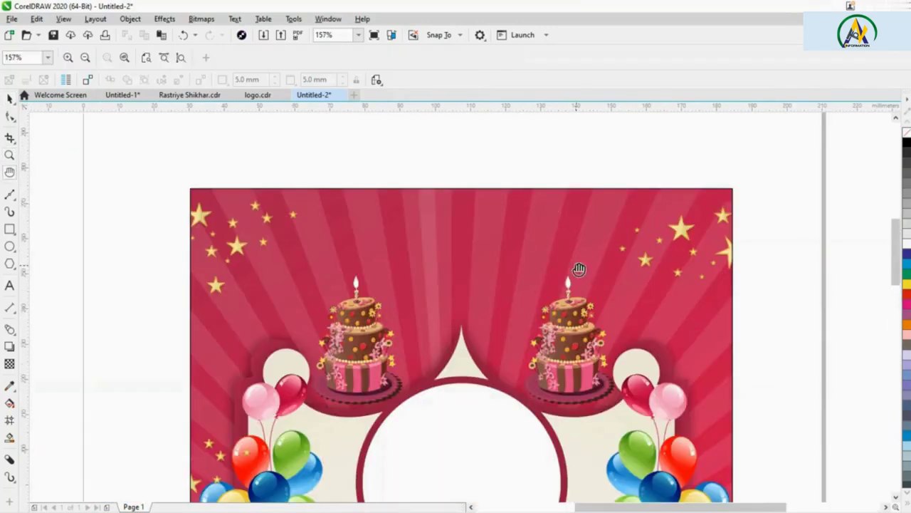
{"action": "scroll", "coordinate": [576, 264], "scroll_direction": "up", "scroll_amount": 1}
{"action": "key", "text": "F8"}
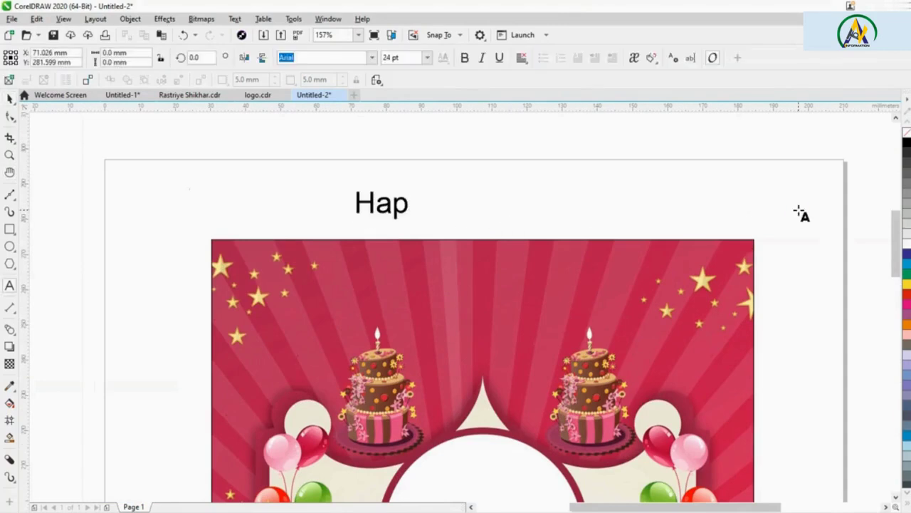
Resize the cake to about 21 by 30 mm and place matching copies on both sides of the central peak
{"action": "left_click", "coordinate": [399, 363]}
{"action": "left_click_drag", "start_coordinate": [398, 363], "coordinate": [427, 335]}
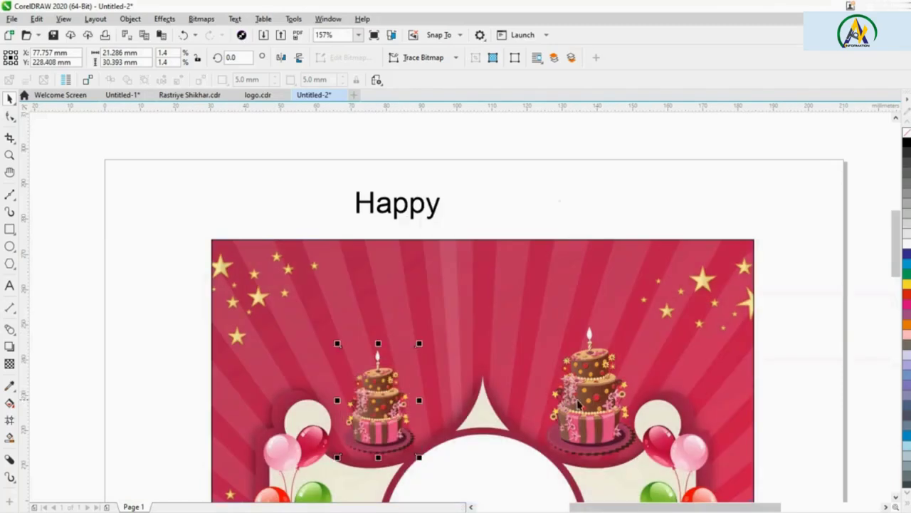
{"action": "key", "text": "ctrl+z"}
{"action": "left_click_drag", "start_coordinate": [368, 418], "coordinate": [593, 445]}
{"action": "key", "text": "Escape"}
Lay out a yellow title above the cakes, Happy over a larger uppercase BIRTHDAY, in Arial Black Normal-Italic
{"action": "left_click_drag", "start_coordinate": [438, 217], "coordinate": [509, 283]}
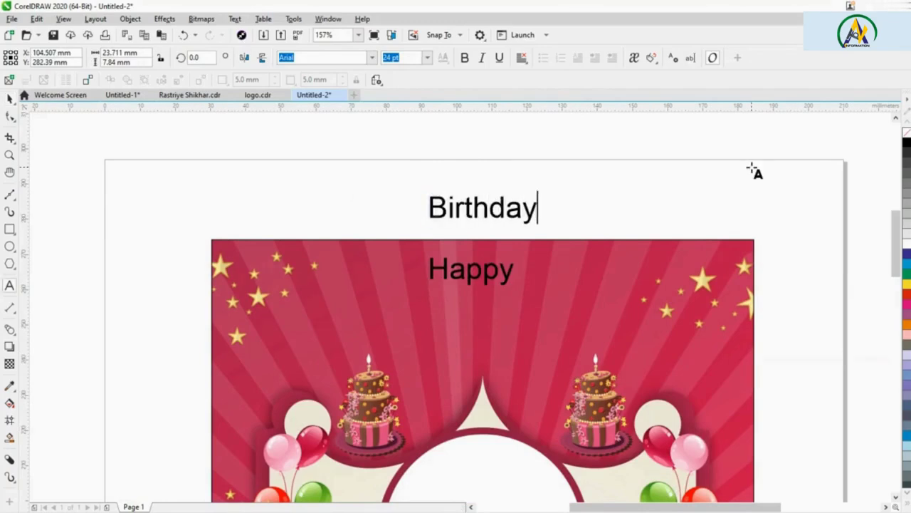
{"action": "key", "text": "shift+F3"}
{"action": "key", "text": "ctrl+space"}
{"action": "left_click_drag", "start_coordinate": [552, 208], "coordinate": [628, 349]}
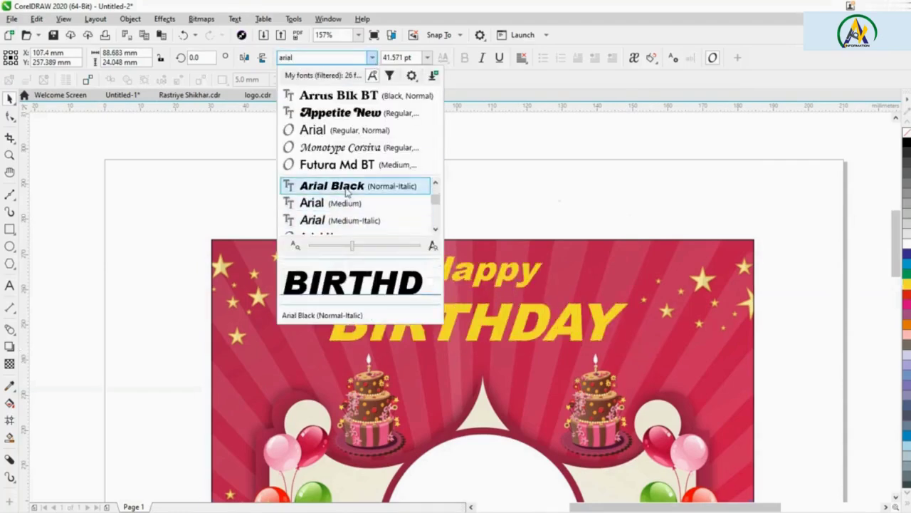
{"action": "left_click", "coordinate": [325, 183]}
Apply the Plastic texture effect to both title lines with high highlight, low depth and smoothness 100
{"action": "left_click", "coordinate": [546, 312], "text": "shift"}
{"action": "left_click", "coordinate": [165, 19]}
{"action": "mouse_move", "coordinate": [179, 204]}
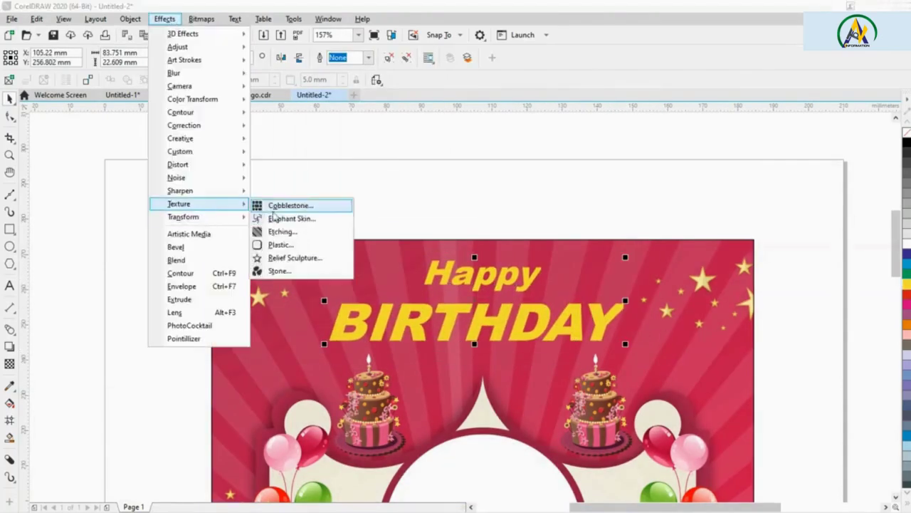
{"action": "left_click", "coordinate": [280, 244]}
{"action": "left_click_drag", "start_coordinate": [275, 168], "coordinate": [230, 148]}
{"action": "left_click_drag", "start_coordinate": [190, 206], "coordinate": [289, 206]}
{"action": "left_click_drag", "start_coordinate": [160, 191], "coordinate": [154, 191]}
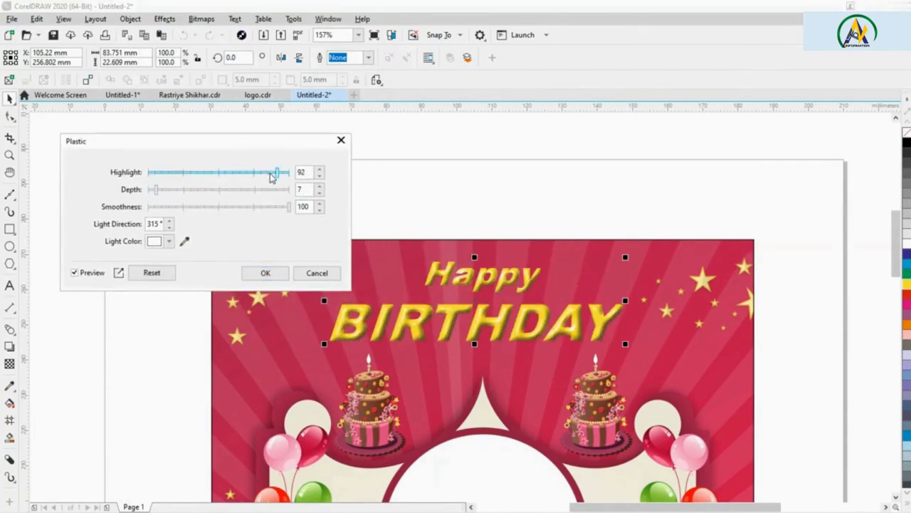
{"action": "left_click_drag", "start_coordinate": [158, 190], "coordinate": [166, 192]}
{"action": "left_click", "coordinate": [265, 273]}
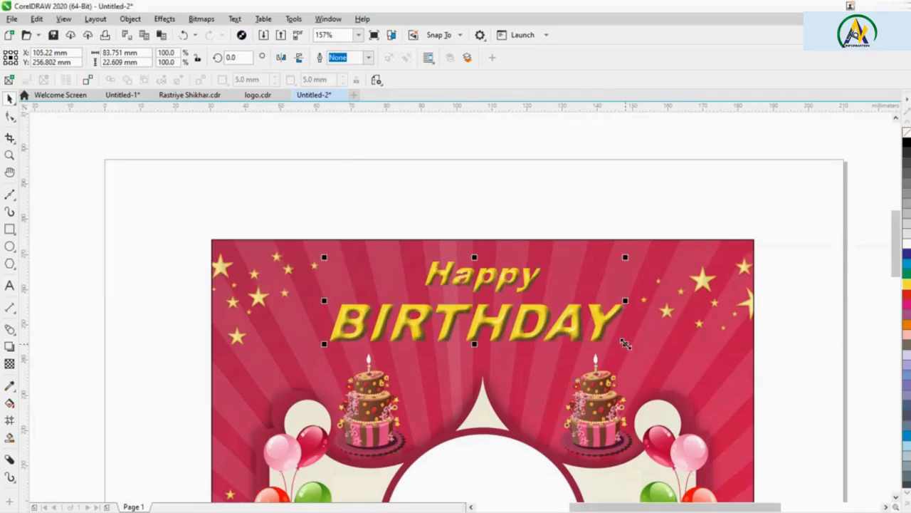
Enlarge the Happy BIRTHDAY title proportionally to about 98 by 27 mm
{"action": "left_click", "coordinate": [574, 203]}
{"action": "scroll", "coordinate": [572, 197], "scroll_direction": "down", "scroll_amount": 4}
{"action": "scroll", "coordinate": [644, 237], "scroll_direction": "up", "scroll_amount": 5}
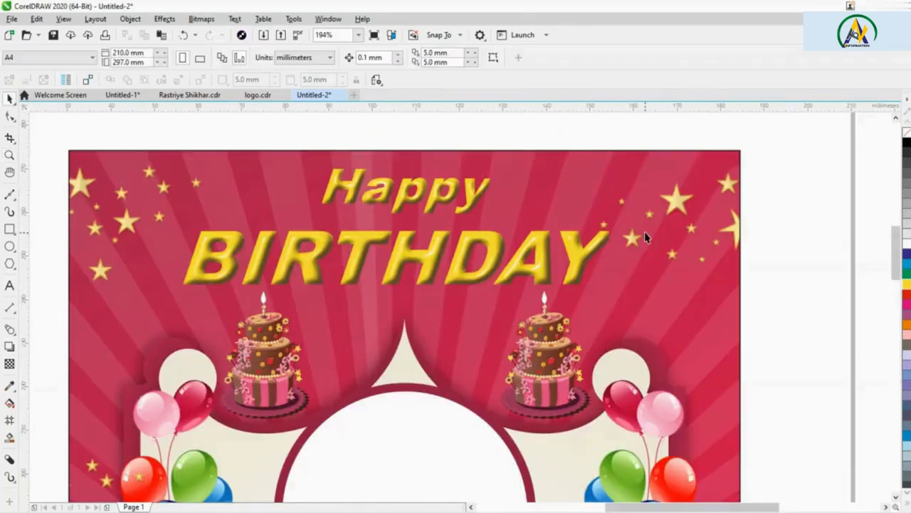
Import the balloon and bunting image into the background's PowerClip and place it across the upper edge at about 194 by 213 mm
{"action": "left_click", "coordinate": [694, 221], "text": "ctrl"}
{"action": "scroll", "coordinate": [663, 210], "scroll_direction": "down", "scroll_amount": 2}
{"action": "key", "text": "ctrl+i"}
{"action": "double_click", "coordinate": [788, 96]}
{"action": "left_click_drag", "start_coordinate": [357, 161], "coordinate": [560, 275]}
{"action": "scroll", "coordinate": [559, 275], "scroll_direction": "down", "scroll_amount": 2}
{"action": "left_click_drag", "start_coordinate": [620, 378], "coordinate": [611, 191]}
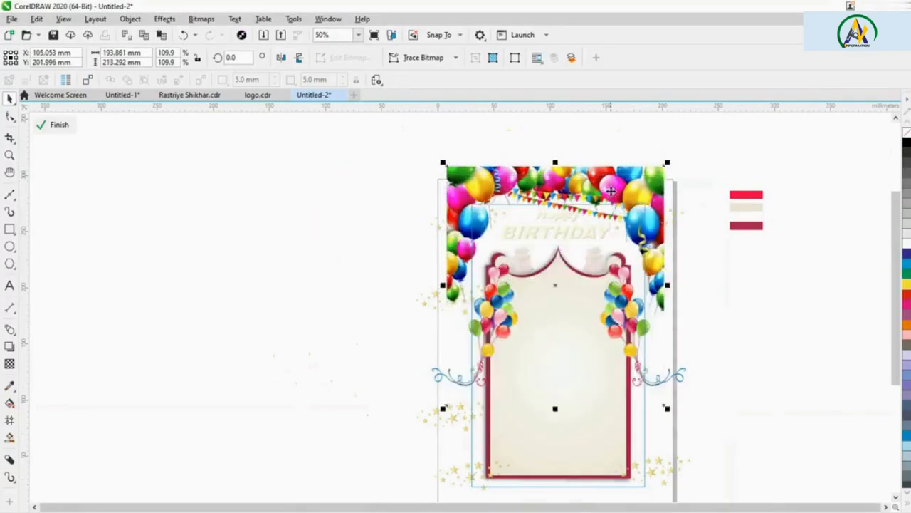
{"action": "left_click", "coordinate": [710, 152], "text": "ctrl"}
{"action": "scroll", "coordinate": [497, 248], "scroll_direction": "up", "scroll_amount": 4}
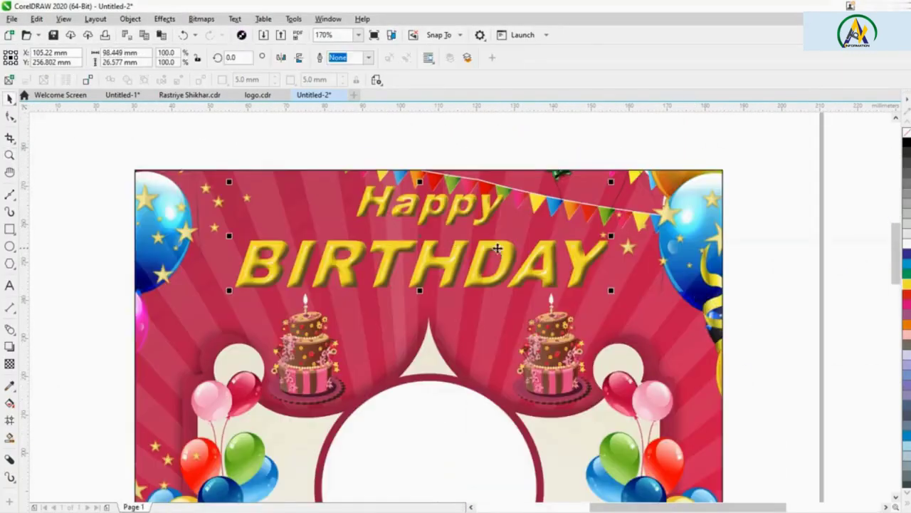
{"action": "left_click", "coordinate": [539, 149], "text": "ctrl"}
Paste the invitation text beside the page and place the child's name line just below the photo circle
{"action": "scroll", "coordinate": [456, 307], "scroll_direction": "down", "scroll_amount": 3}
{"action": "key", "text": "ctrl+v"}
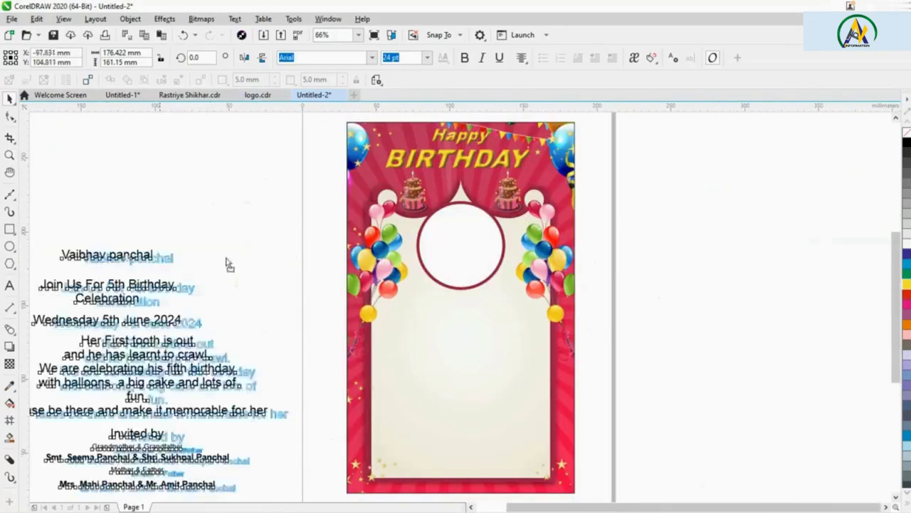
{"action": "left_click_drag", "start_coordinate": [229, 264], "coordinate": [811, 215]}
{"action": "left_click", "coordinate": [745, 178]}
{"action": "left_click_drag", "start_coordinate": [712, 208], "coordinate": [460, 299]}
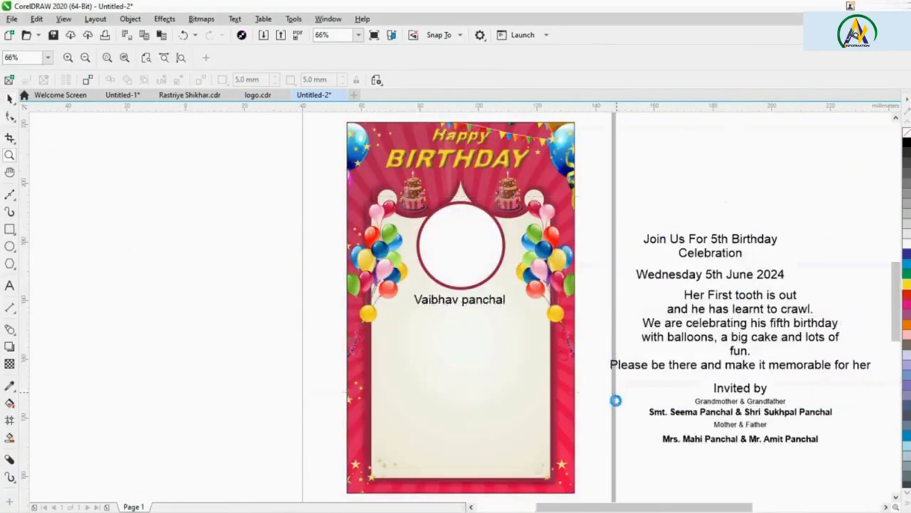
Set the child's name in the Back to Black Demo font
{"action": "scroll", "coordinate": [416, 279], "scroll_direction": "up", "scroll_amount": 2}
{"action": "left_click", "coordinate": [324, 57]}
{"action": "left_click", "coordinate": [338, 114]}
{"action": "left_click", "coordinate": [371, 57]}
{"action": "left_click", "coordinate": [342, 203]}
{"action": "left_click", "coordinate": [372, 57]}
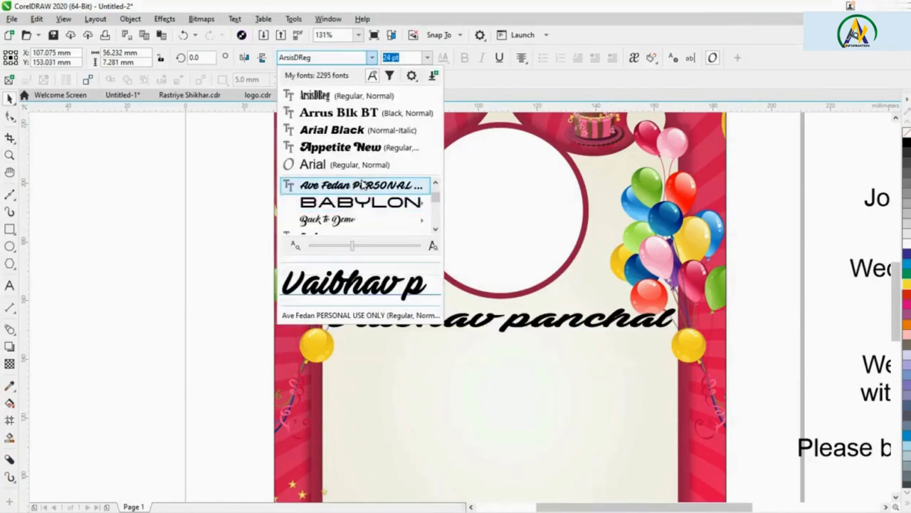
{"action": "left_click", "coordinate": [325, 218]}
Capitalise the surname's initial and slightly shrink the name beneath the photo circle
{"action": "left_click_drag", "start_coordinate": [682, 320], "coordinate": [606, 320]}
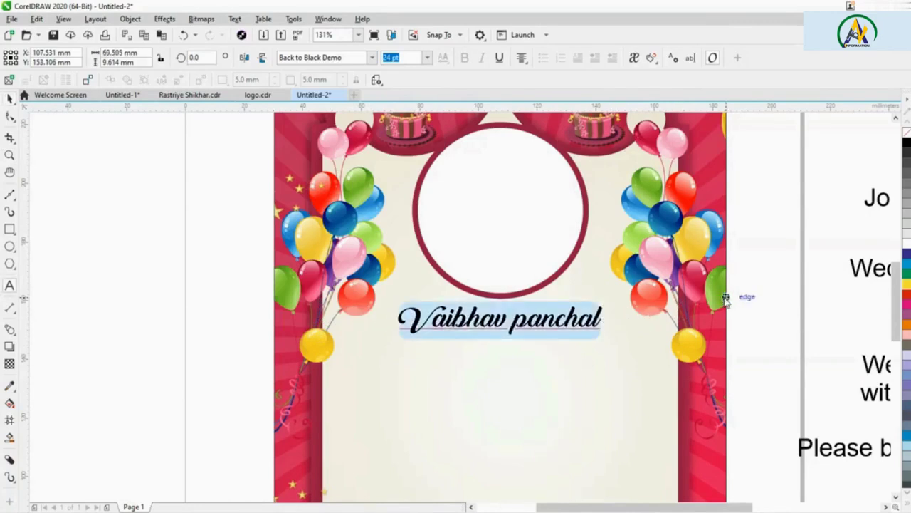
{"action": "key", "text": "Escape"}
{"action": "scroll", "coordinate": [205, 353], "scroll_direction": "up", "scroll_amount": 3}
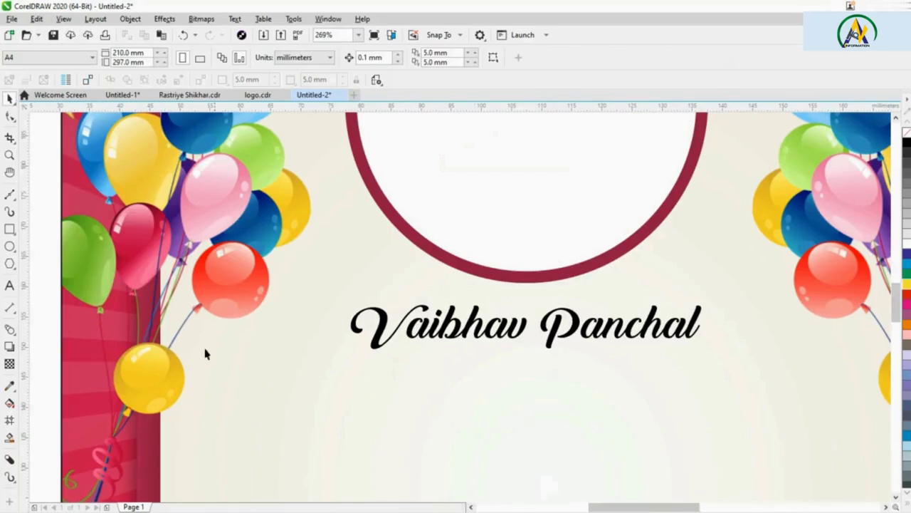
Colour the child's name with the crimson sampled from the photo circle's ring
{"action": "left_click", "coordinate": [10, 386]}
{"action": "left_click", "coordinate": [527, 274]}
{"action": "left_click", "coordinate": [482, 326]}
Place the Join Us For 5th Birthday Celebration text centred below the child's name
{"action": "scroll", "coordinate": [482, 326], "scroll_direction": "down", "scroll_amount": 6}
{"action": "left_click_drag", "start_coordinate": [545, 229], "coordinate": [299, 313]}
{"action": "scroll", "coordinate": [299, 314], "scroll_direction": "up", "scroll_amount": 4}
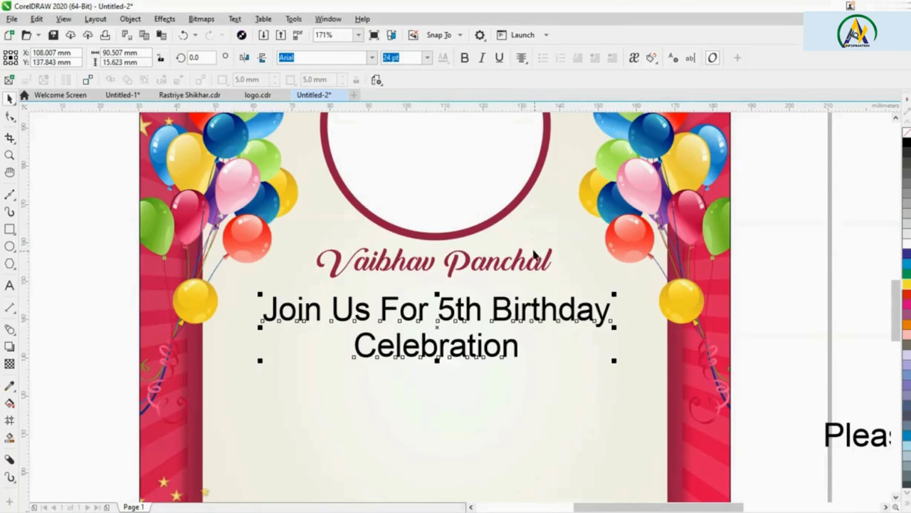
{"action": "scroll", "coordinate": [798, 215], "scroll_direction": "up", "scroll_amount": 1}
{"action": "left_click", "coordinate": [798, 216]}
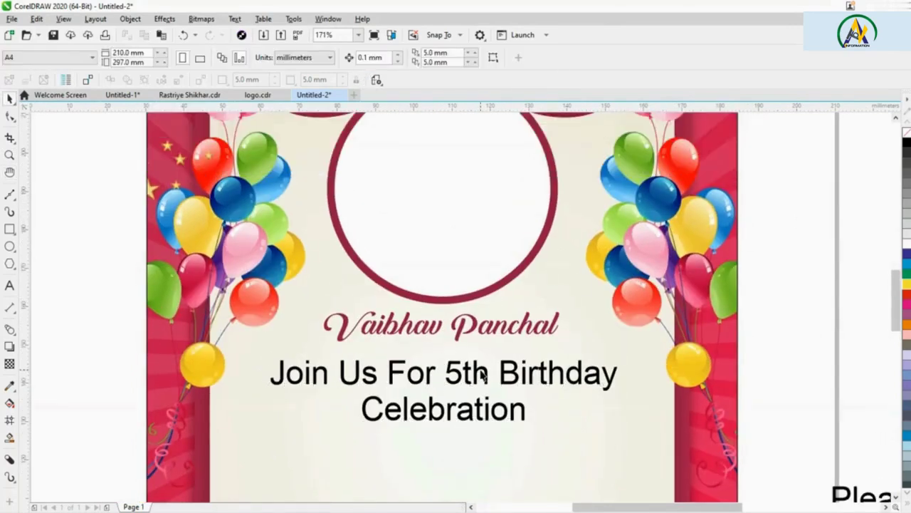
Add the number 5 in Arial and position it at the photo circle's edge
{"action": "key", "text": "F8"}
{"action": "left_click", "coordinate": [573, 240]}
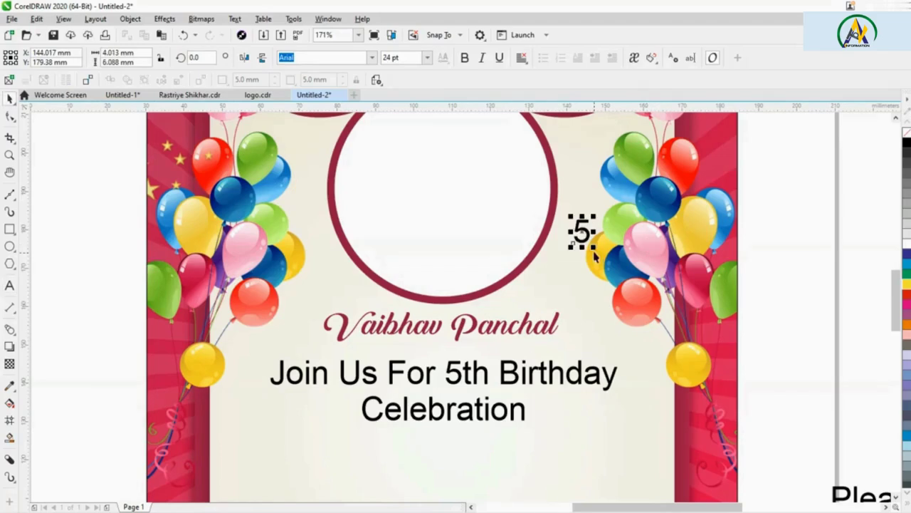
{"action": "left_click_drag", "start_coordinate": [601, 235], "coordinate": [550, 235]}
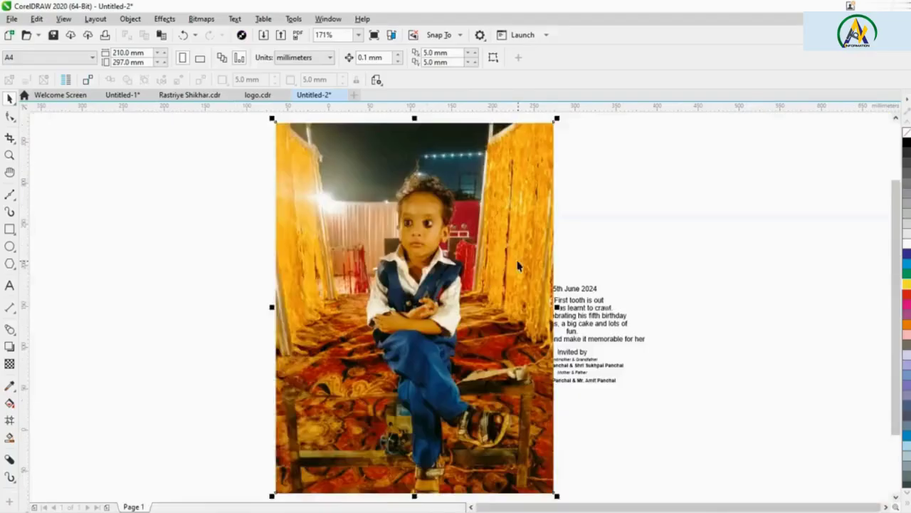
PowerClip the child's photo inside the white inner circle, scaled so the head and shoulders fill it
{"action": "right_click", "coordinate": [260, 200]}
{"action": "left_click", "coordinate": [306, 354]}
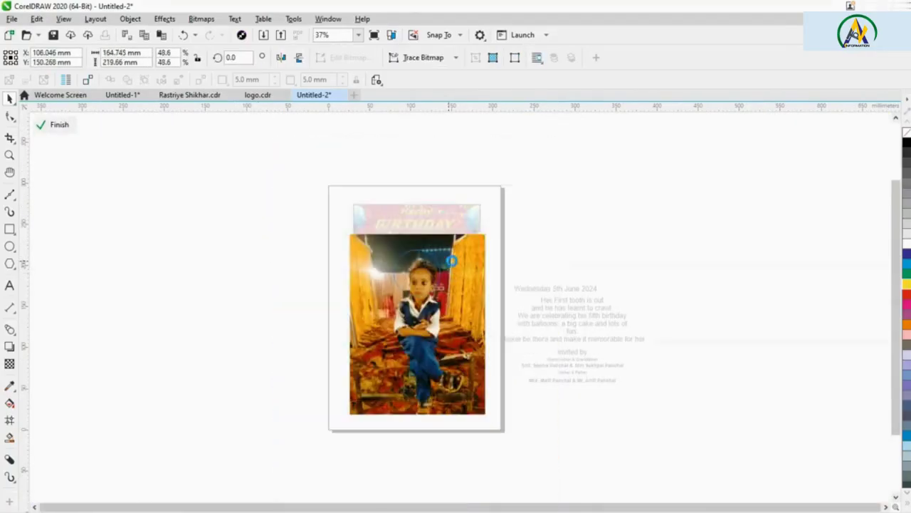
{"action": "scroll", "coordinate": [431, 278], "scroll_direction": "up", "scroll_amount": 4}
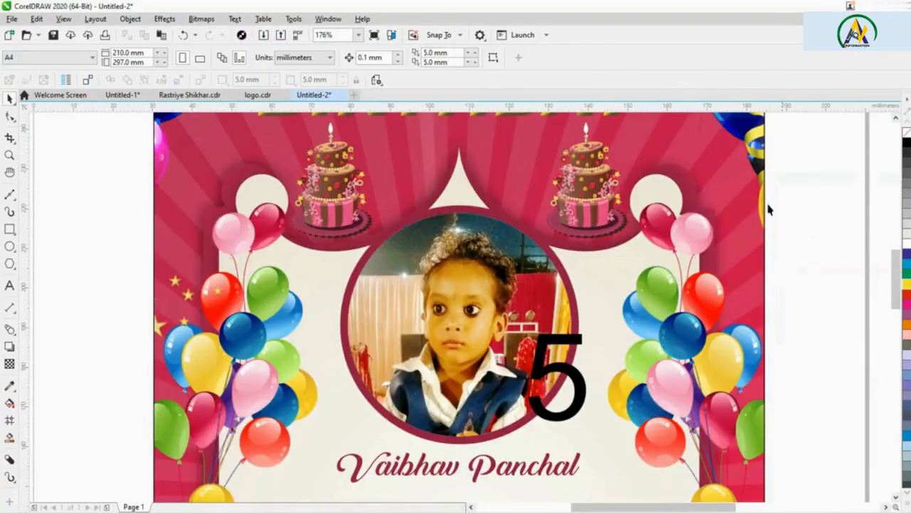
Set the 5 to bold at about 108 pt over the ring's edge and extrude it sideways with depth 10
{"action": "left_click_drag", "start_coordinate": [591, 422], "coordinate": [659, 394]}
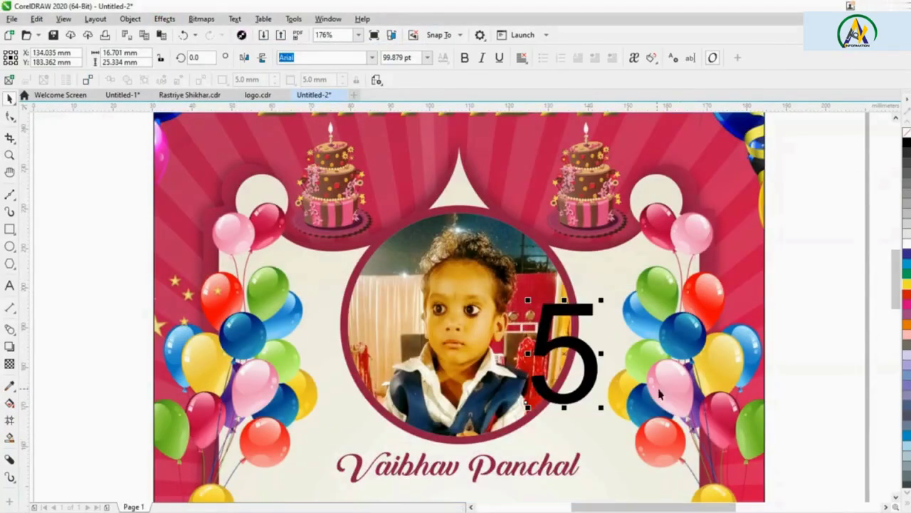
{"action": "left_click", "coordinate": [9, 329]}
{"action": "left_click", "coordinate": [43, 385]}
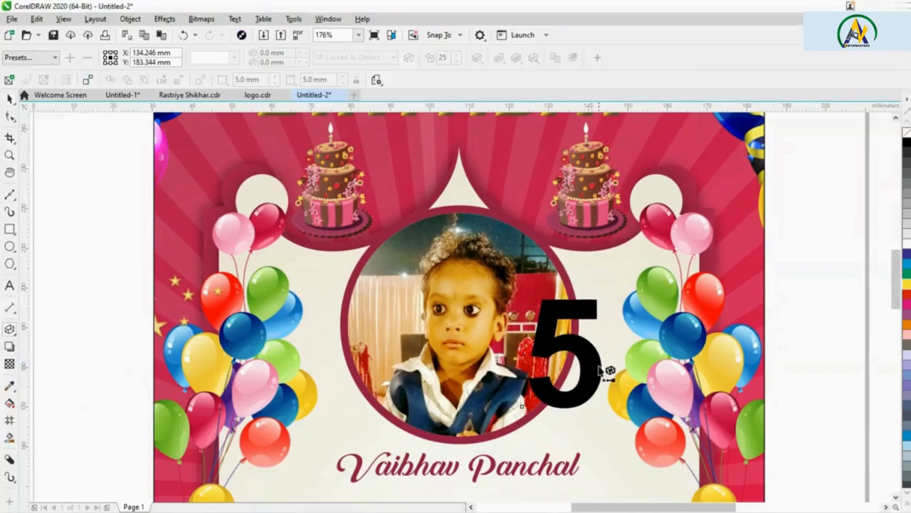
{"action": "left_click_drag", "start_coordinate": [566, 352], "coordinate": [628, 351]}
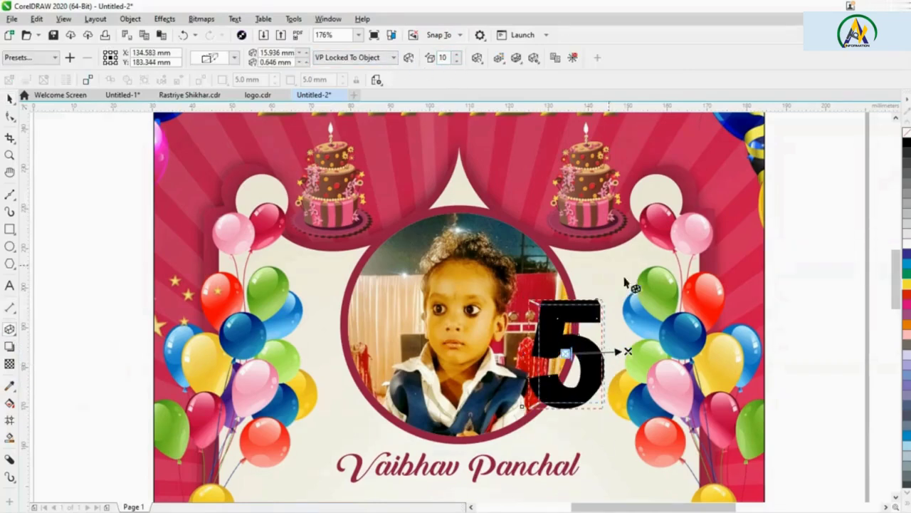
Shade the 5's extrusion with a red sampled from the artwork and raise its vanishing point to about 19.5, 10.8 mm
{"action": "left_click", "coordinate": [499, 57]}
{"action": "left_click", "coordinate": [527, 146]}
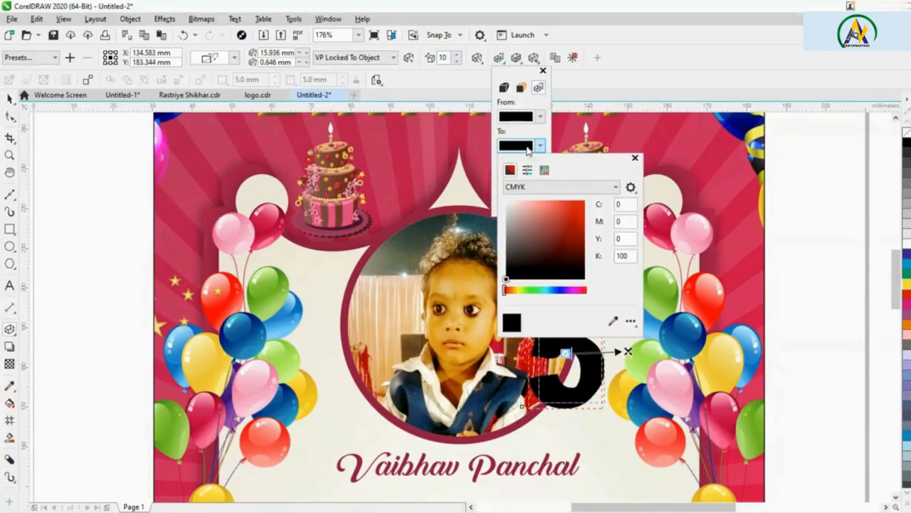
{"action": "left_click", "coordinate": [541, 116]}
{"action": "left_click", "coordinate": [540, 116]}
{"action": "left_click", "coordinate": [612, 292]}
{"action": "left_click", "coordinate": [712, 447]}
{"action": "left_click", "coordinate": [793, 299]}
{"action": "left_click", "coordinate": [630, 351]}
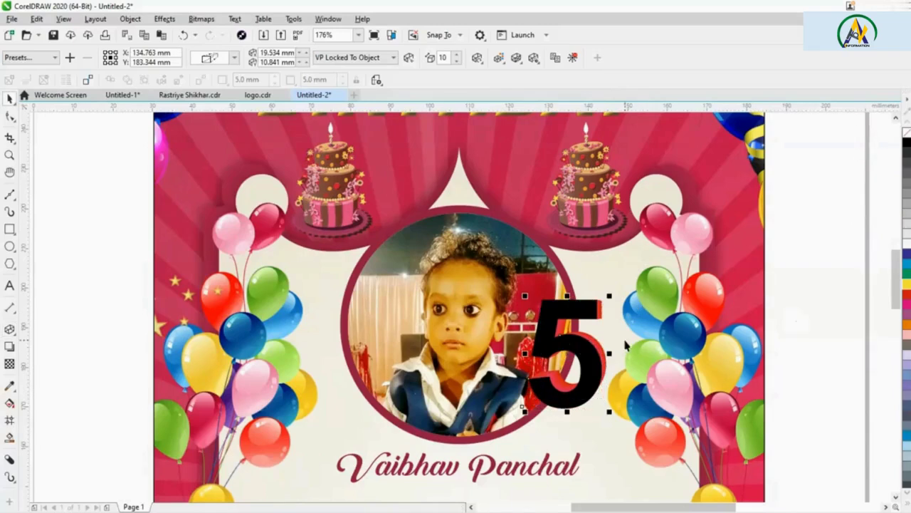
Fill the face of the 5 with a vertical gradient between two crimson tones sampled from the artwork
{"action": "left_click", "coordinate": [580, 381]}
{"action": "key", "text": "g"}
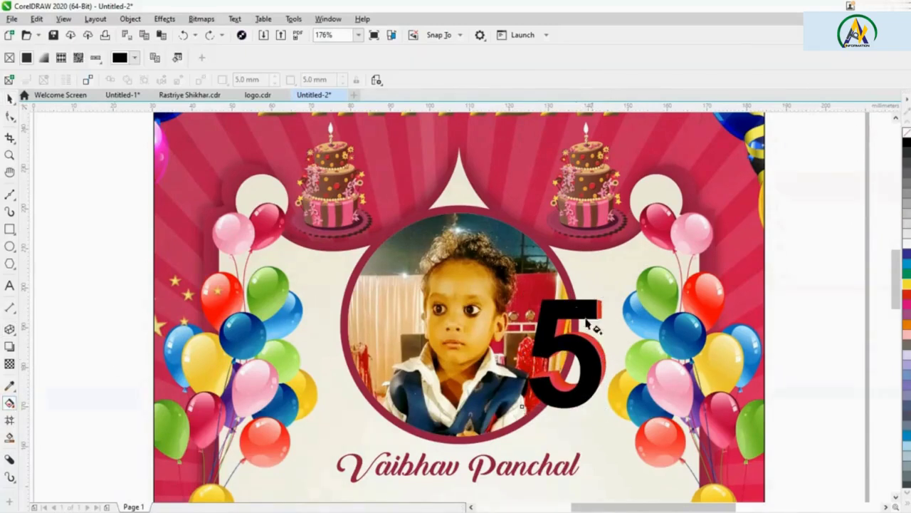
{"action": "left_click", "coordinate": [573, 407]}
{"action": "left_click", "coordinate": [691, 375]}
{"action": "left_click", "coordinate": [573, 303]}
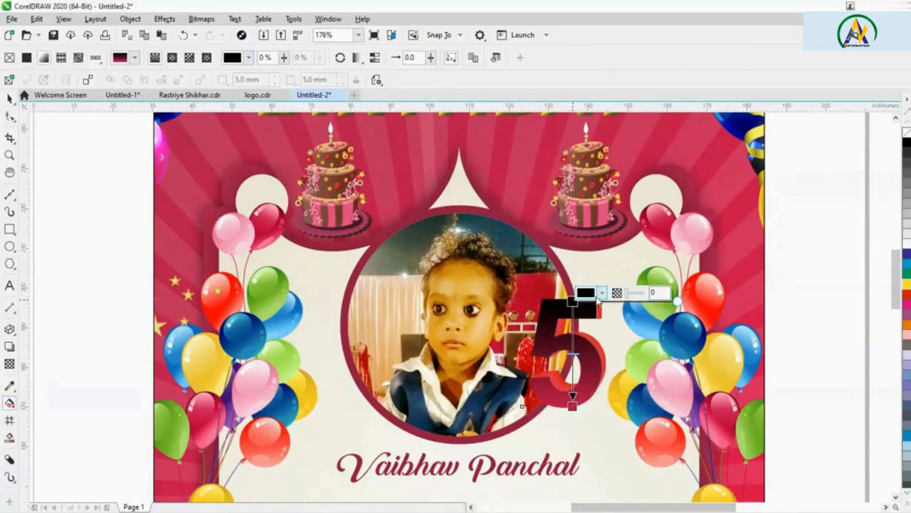
{"action": "left_click", "coordinate": [586, 292]}
{"action": "left_click", "coordinate": [690, 468]}
{"action": "left_click", "coordinate": [520, 231]}
Give the 5 a white outline
{"action": "key", "text": "space"}
{"action": "key", "text": "F12"}
{"action": "key", "text": "Return"}
{"action": "left_click", "coordinate": [838, 265]}
Apply the Plastic texture effect to the 5 with highlight 84, depth 9 and smoothness 100
{"action": "left_click", "coordinate": [598, 306]}
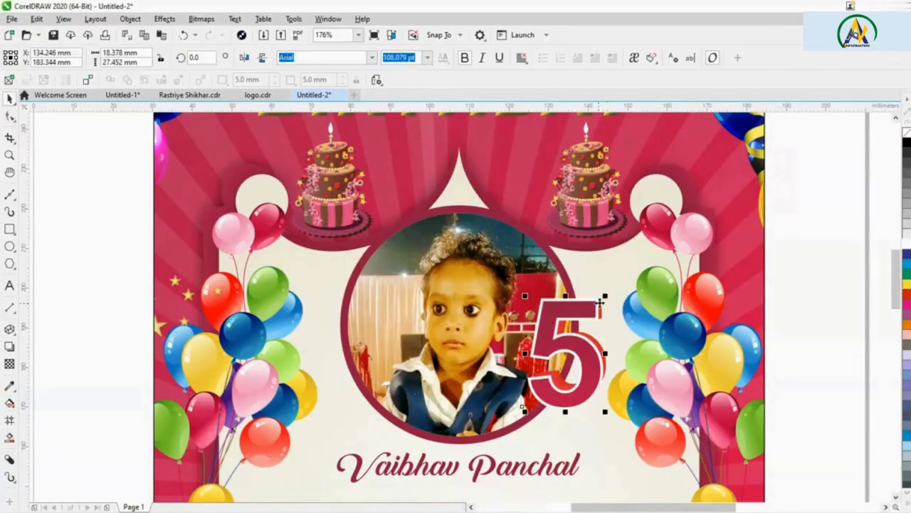
{"action": "scroll", "coordinate": [525, 292], "scroll_direction": "down", "scroll_amount": 5}
{"action": "scroll", "coordinate": [488, 221], "scroll_direction": "up", "scroll_amount": 5}
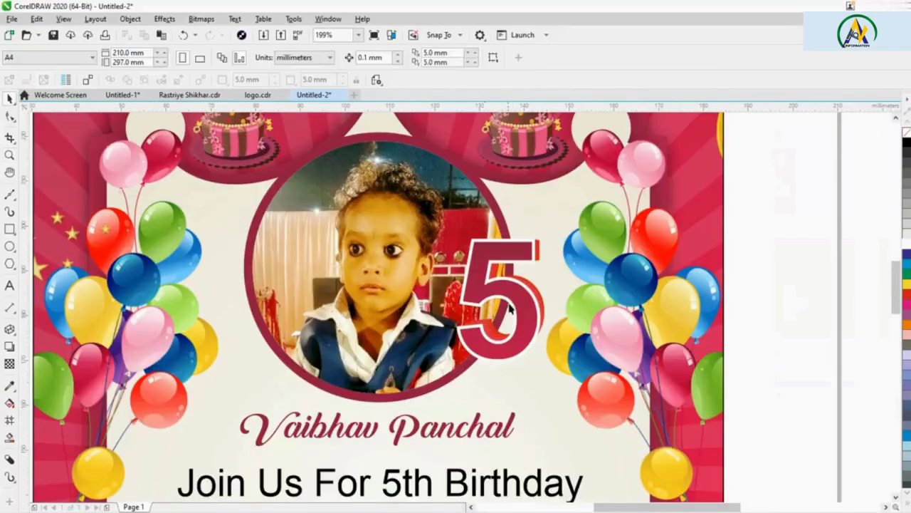
{"action": "left_click", "coordinate": [164, 19]}
{"action": "mouse_move", "coordinate": [179, 203]}
{"action": "left_click", "coordinate": [278, 232]}
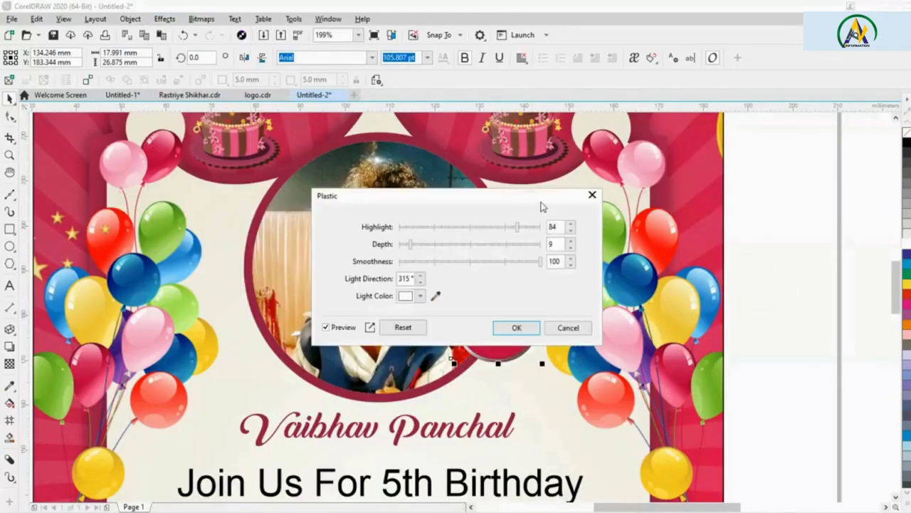
{"action": "left_click", "coordinate": [292, 319]}
Apply the Plastic texture effect to the crimson ring around the photo
{"action": "left_click", "coordinate": [507, 202]}
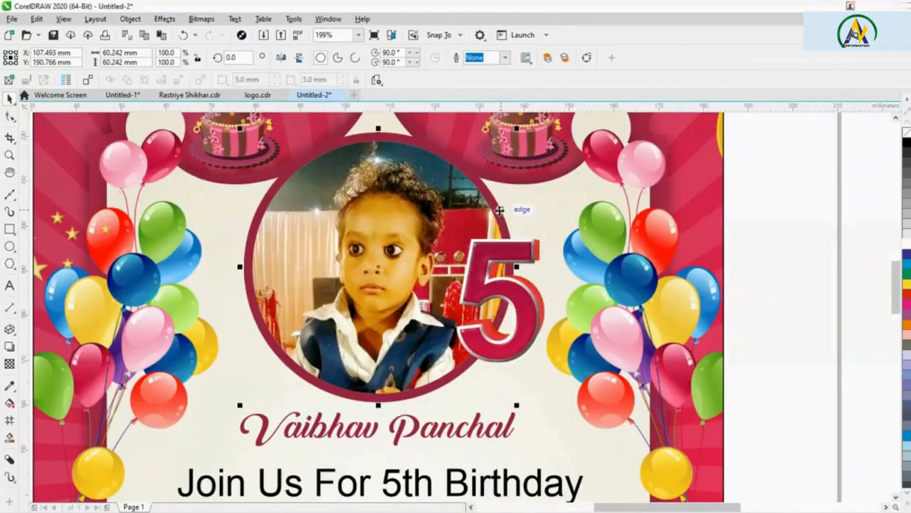
{"action": "left_click", "coordinate": [164, 18]}
{"action": "mouse_move", "coordinate": [199, 210]}
{"action": "left_click", "coordinate": [280, 244]}
{"action": "left_click", "coordinate": [517, 325]}
{"action": "left_click", "coordinate": [777, 238]}
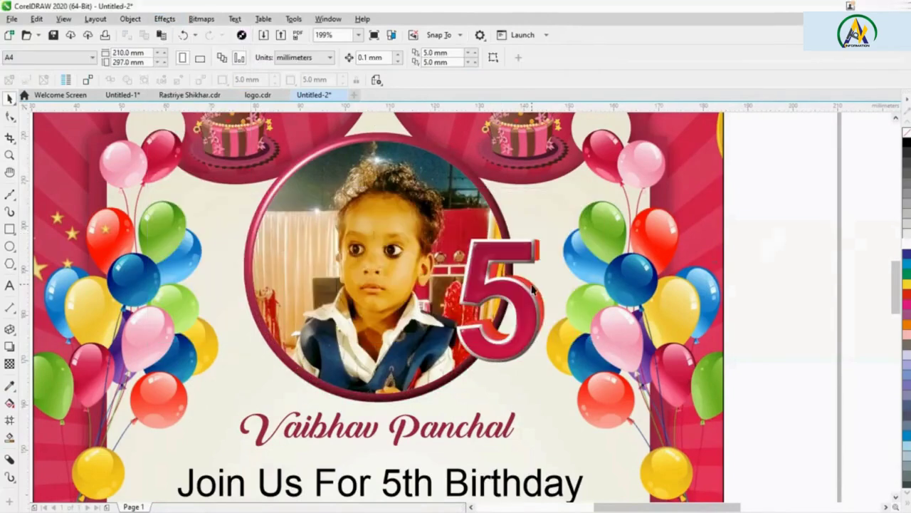
Add a crimson "Birthday" caption in 24 pt Arial directly beneath the number 5
{"action": "left_click", "coordinate": [497, 478]}
{"action": "key", "text": "F8"}
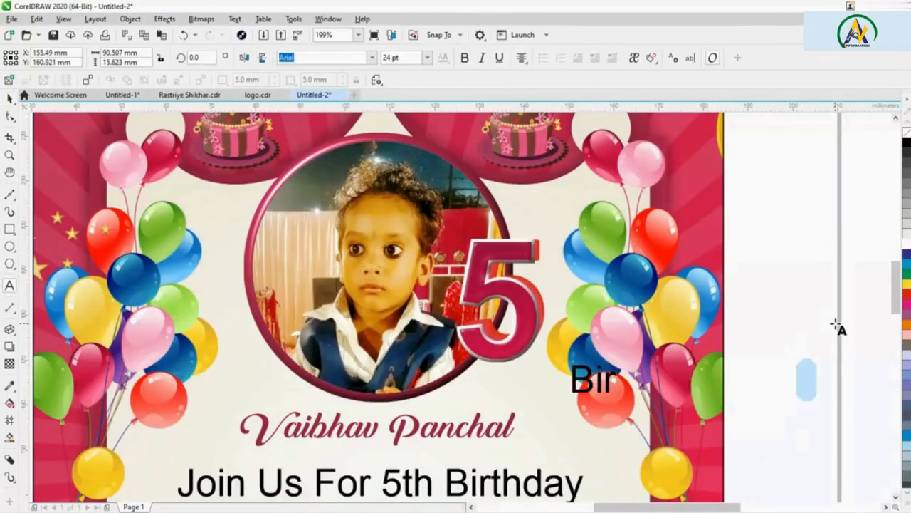
{"action": "left_click_drag", "start_coordinate": [591, 381], "coordinate": [496, 383]}
{"action": "key", "text": "ctrl+shift+a"}
{"action": "key", "text": "Return"}
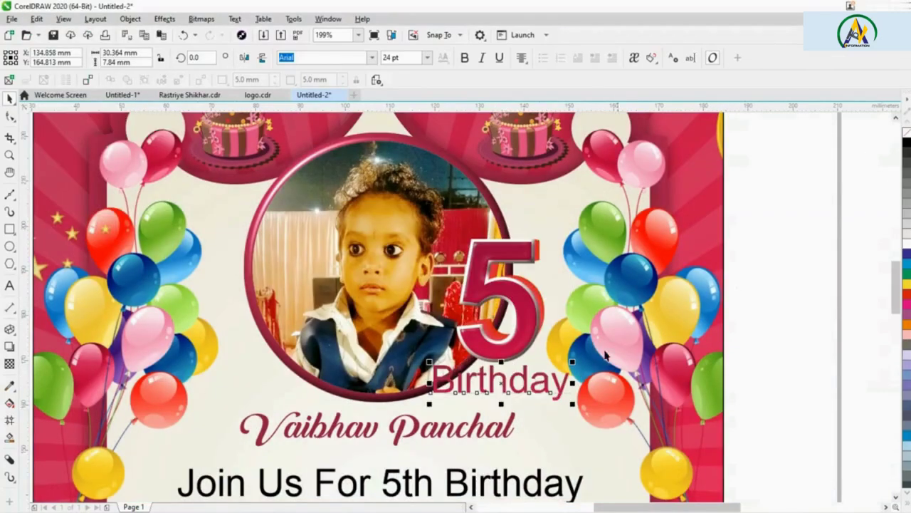
Give the "Birthday" caption a 2 pt white outline behind its fill and the same texture effect as the 5
{"action": "key", "text": "F12"}
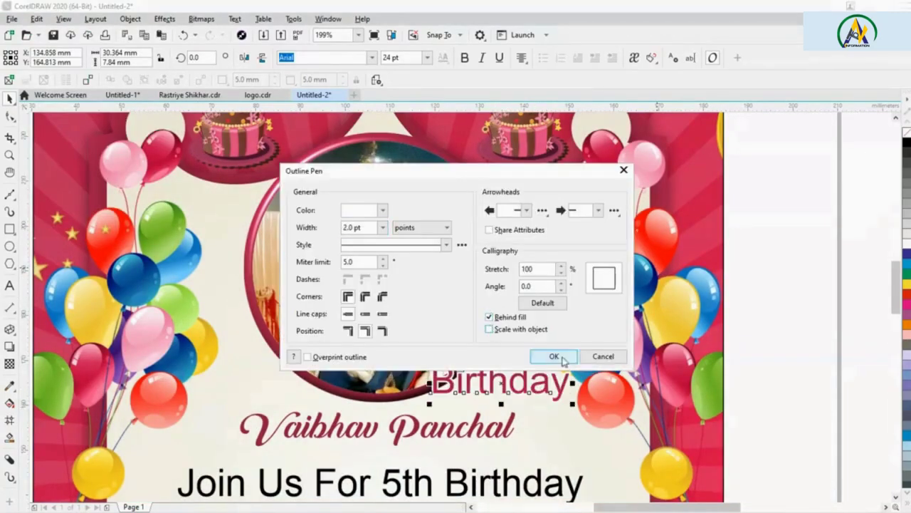
{"action": "left_click", "coordinate": [555, 356]}
{"action": "left_click", "coordinate": [165, 18]}
{"action": "mouse_move", "coordinate": [179, 203]}
{"action": "left_click", "coordinate": [285, 245]}
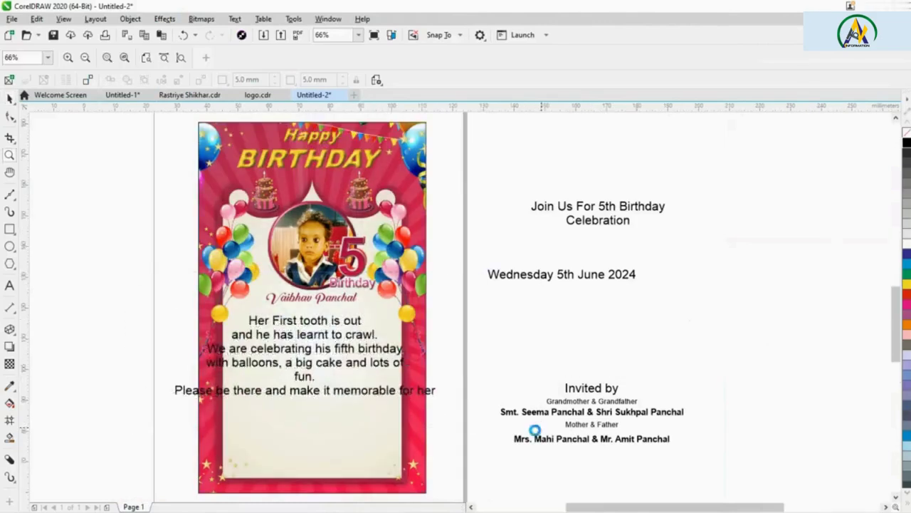
Rebreak the invitation message into four lines ending in "crawl.", "with", "lots of fun." and "for her"
{"action": "scroll", "coordinate": [534, 434], "scroll_direction": "up", "scroll_amount": 3}
{"action": "scroll", "coordinate": [584, 400], "scroll_direction": "down", "scroll_amount": 1}
{"action": "left_click_drag", "start_coordinate": [584, 400], "coordinate": [522, 354]}
{"action": "key", "text": "h"}
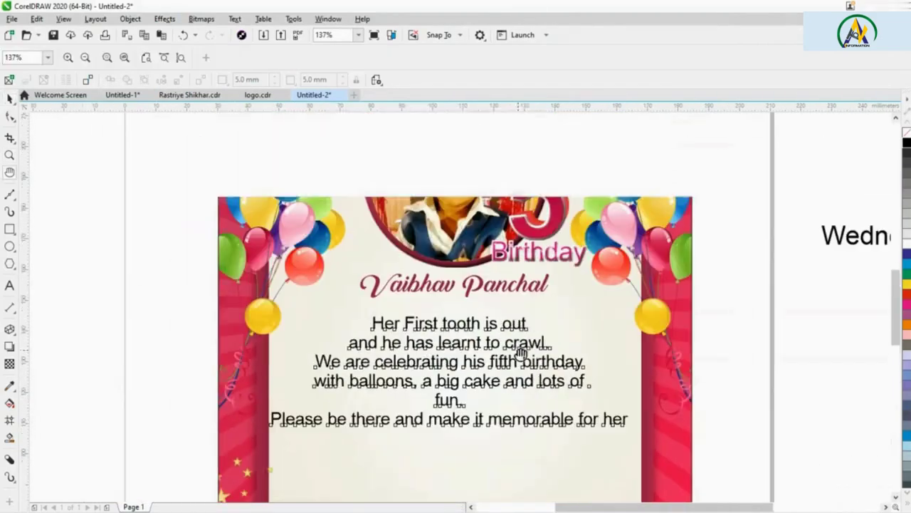
{"action": "key", "text": "space"}
{"action": "key", "text": "F8"}
{"action": "key", "text": "BackSpace"}
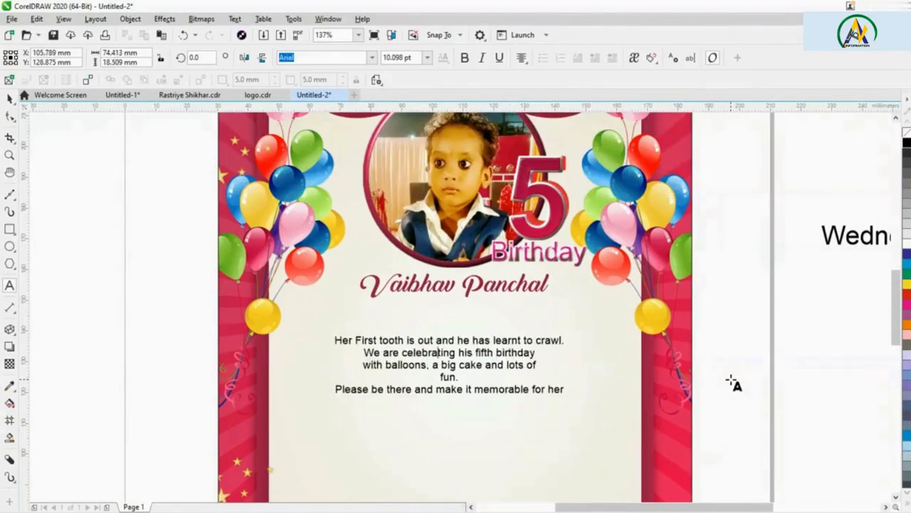
{"action": "key", "text": "Delete"}
{"action": "key", "text": "Escape"}
{"action": "key", "text": "Escape"}
Format the message beneath the child's name in dark blue with wider line spacing, about 80 mm wide
{"action": "left_click", "coordinate": [525, 322]}
{"action": "left_click", "coordinate": [549, 394]}
{"action": "left_click", "coordinate": [555, 356]}
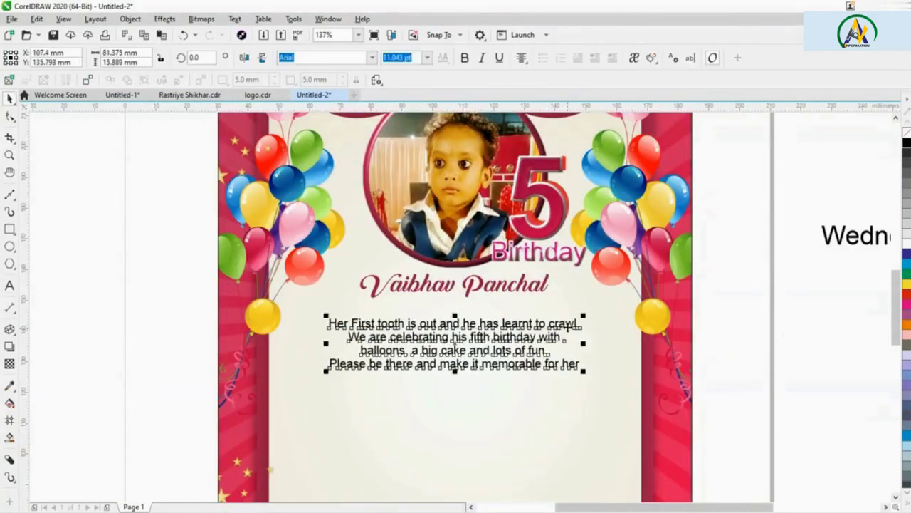
{"action": "left_click", "coordinate": [562, 314]}
{"action": "left_click", "coordinate": [578, 375]}
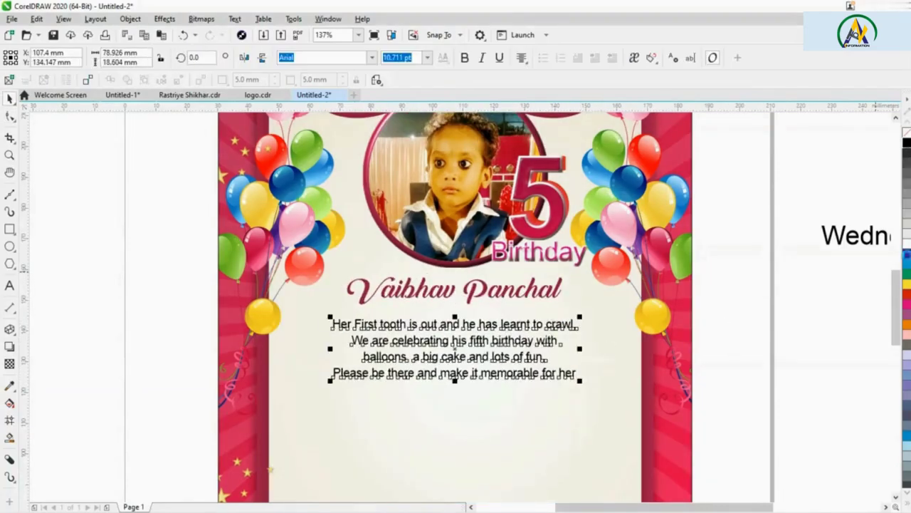
{"action": "left_click", "coordinate": [752, 301]}
{"action": "scroll", "coordinate": [752, 301], "scroll_direction": "down", "scroll_amount": 3}
{"action": "scroll", "coordinate": [677, 457], "scroll_direction": "up", "scroll_amount": 2}
{"action": "left_click", "coordinate": [463, 332]}
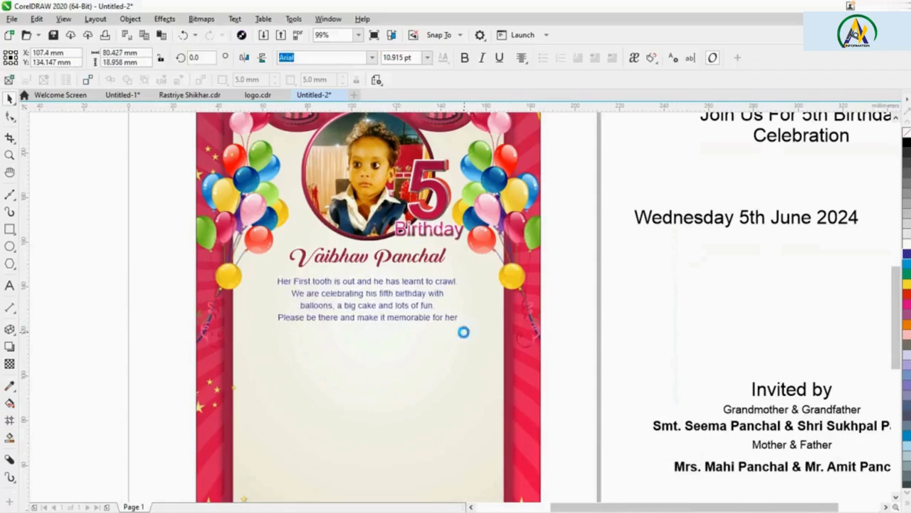
Place a bold copy of "Join Us For 5th Birthday Celebration" between the child's name and the message, on a single line
{"action": "scroll", "coordinate": [260, 388], "scroll_direction": "down", "scroll_amount": 2}
{"action": "left_click", "coordinate": [610, 206]}
{"action": "left_click_drag", "start_coordinate": [613, 212], "coordinate": [324, 324]}
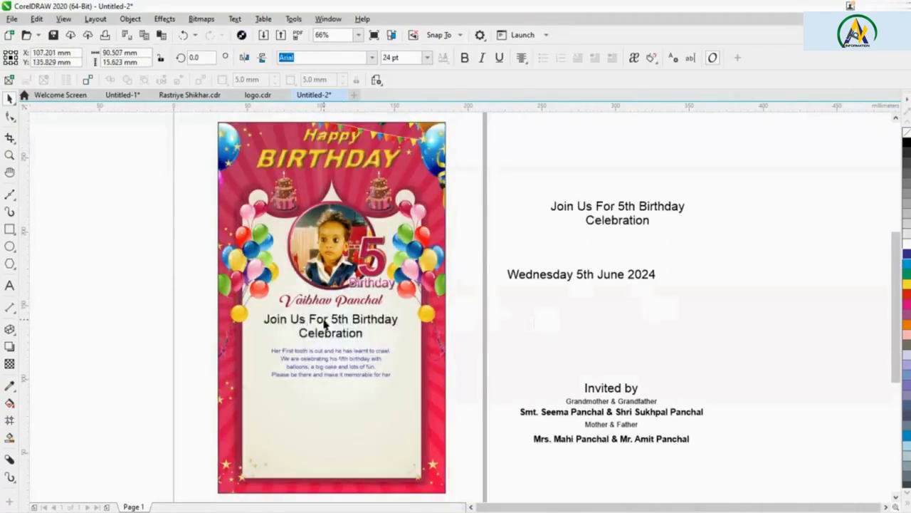
{"action": "scroll", "coordinate": [324, 324], "scroll_direction": "up", "scroll_amount": 3}
{"action": "key", "text": "ctrl+b"}
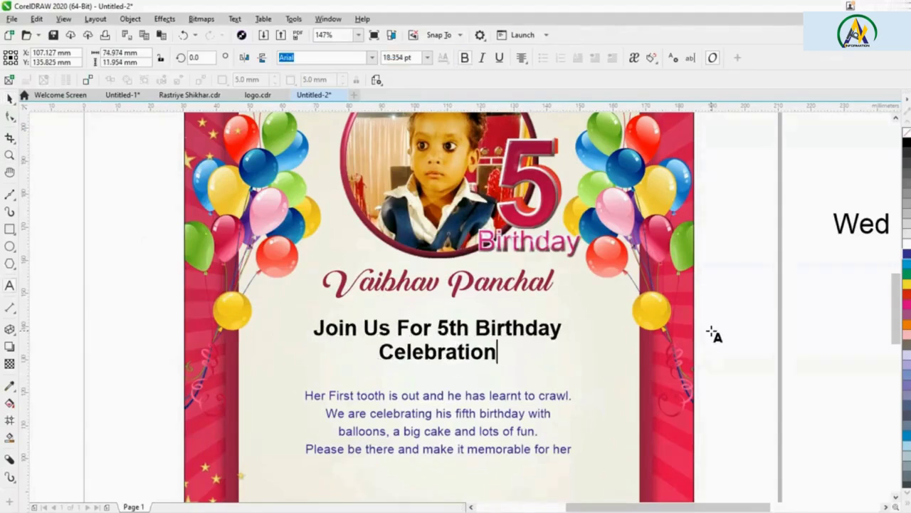
{"action": "left_click_drag", "start_coordinate": [623, 342], "coordinate": [603, 339]}
Set the "Join Us For 5th Birthday Celebration" heading in green Arrus Blk BT and move the message up beneath it
{"action": "left_click", "coordinate": [372, 57]}
{"action": "left_click", "coordinate": [341, 135]}
{"action": "left_click_drag", "start_coordinate": [439, 325], "coordinate": [438, 320]}
{"action": "left_click", "coordinate": [786, 333]}
{"action": "left_click_drag", "start_coordinate": [460, 401], "coordinate": [460, 359]}
{"action": "left_click", "coordinate": [487, 324]}
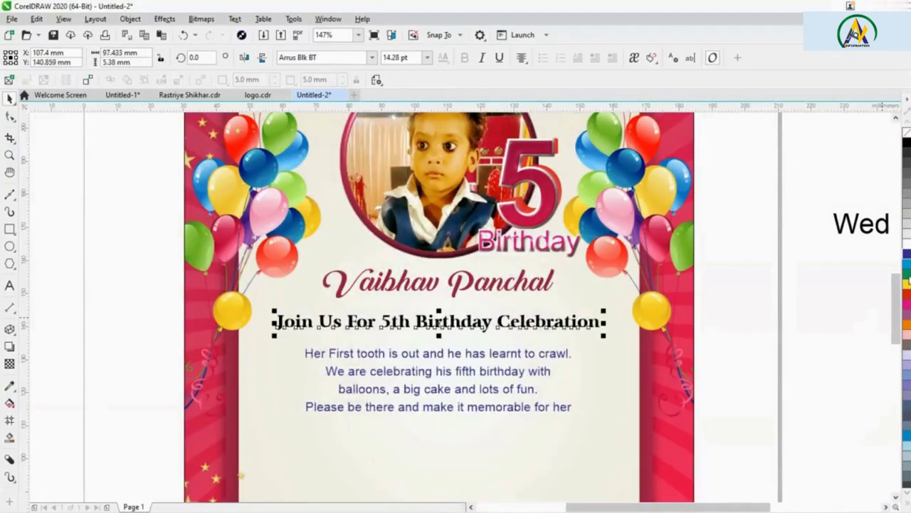
{"action": "key", "text": "shift+F11"}
{"action": "key", "text": "Escape"}
Add the heading text "-: Programme :-" below the invitation message
{"action": "left_click", "coordinate": [496, 354]}
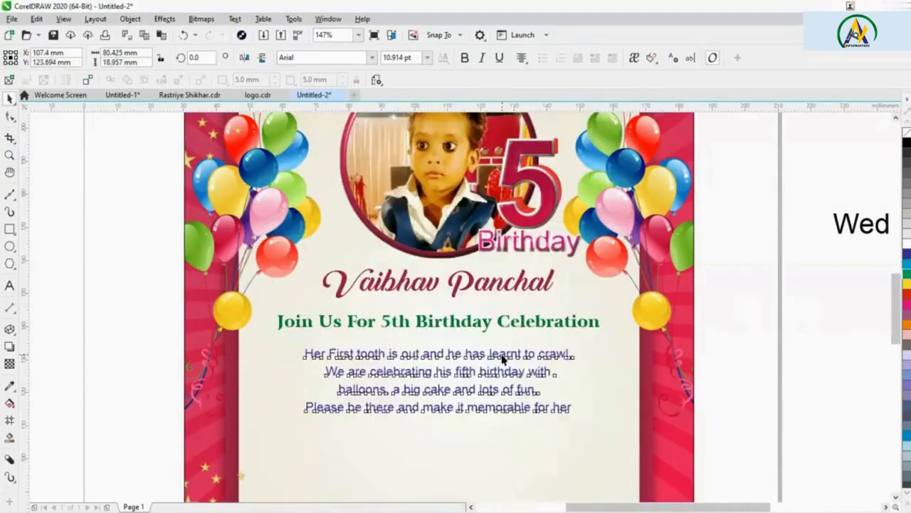
{"action": "key", "text": "F4"}
{"action": "key", "text": "z"}
{"action": "left_click_drag", "start_coordinate": [163, 193], "coordinate": [728, 474]}
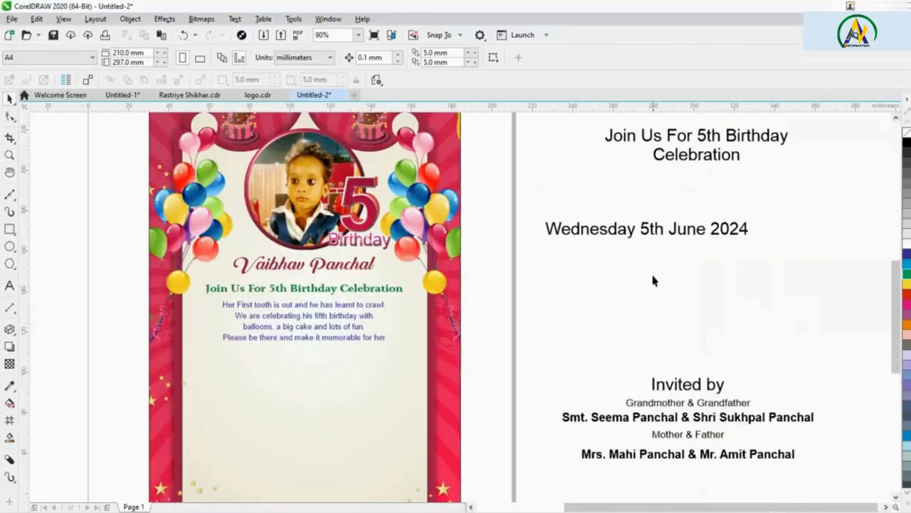
{"action": "left_click_drag", "start_coordinate": [705, 320], "coordinate": [747, 253]}
{"action": "left_click", "coordinate": [697, 262]}
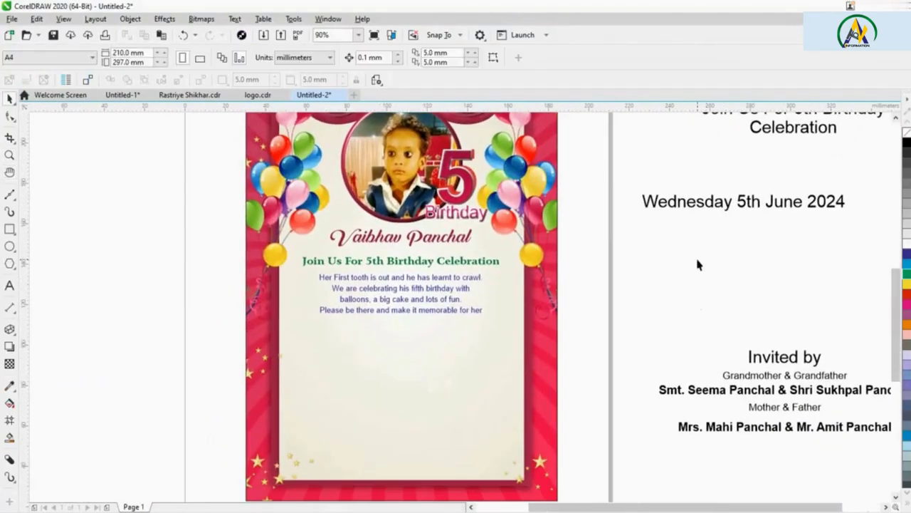
{"action": "left_click_drag", "start_coordinate": [709, 285], "coordinate": [403, 390]}
{"action": "scroll", "coordinate": [695, 340], "scroll_direction": "up", "scroll_amount": 1}
{"action": "type", "text": "Programme"}
Set the Programme heading in crimson Arrus Blk BT at about 19.6 pt, centred below the message
{"action": "key", "text": "ctrl+space"}
{"action": "left_click", "coordinate": [372, 57]}
{"action": "left_click", "coordinate": [336, 93]}
{"action": "left_click", "coordinate": [455, 388]}
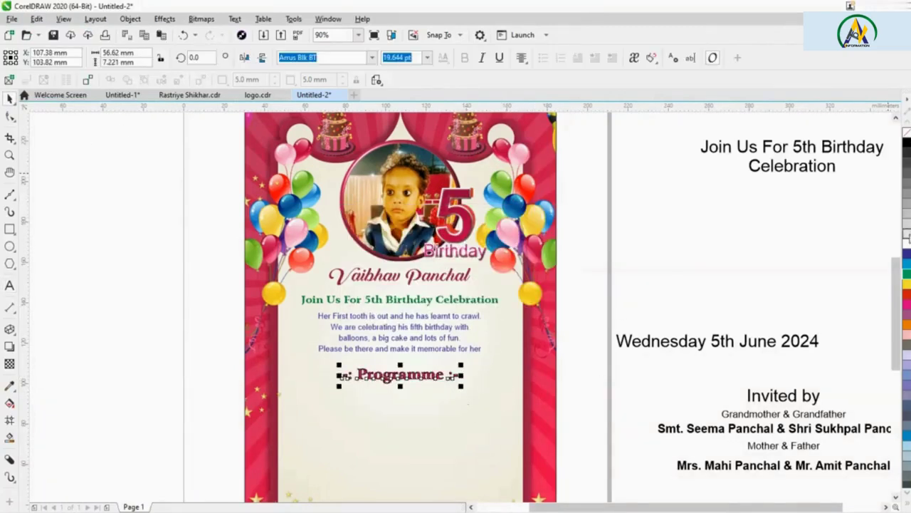
{"action": "key", "text": "Escape"}
Underline the "-: Programme :-" heading and recolour it with a crimson-to-red gradient
{"action": "left_click_drag", "start_coordinate": [179, 316], "coordinate": [590, 492]}
{"action": "scroll", "coordinate": [591, 492], "scroll_direction": "up", "scroll_amount": 1}
{"action": "left_click", "coordinate": [368, 368]}
{"action": "left_click", "coordinate": [374, 288]}
{"action": "left_click", "coordinate": [643, 262]}
{"action": "left_click", "coordinate": [380, 292]}
{"action": "key", "text": "ctrl+v"}
Place a copy of the date text under the Programme heading and split it into separate Wednesday, 5th and June 2024 texts
{"action": "left_click_drag", "start_coordinate": [843, 266], "coordinate": [417, 349]}
{"action": "scroll", "coordinate": [417, 349], "scroll_direction": "left", "scroll_amount": 2}
{"action": "double_click", "coordinate": [405, 328]}
{"action": "key", "text": "Return"}
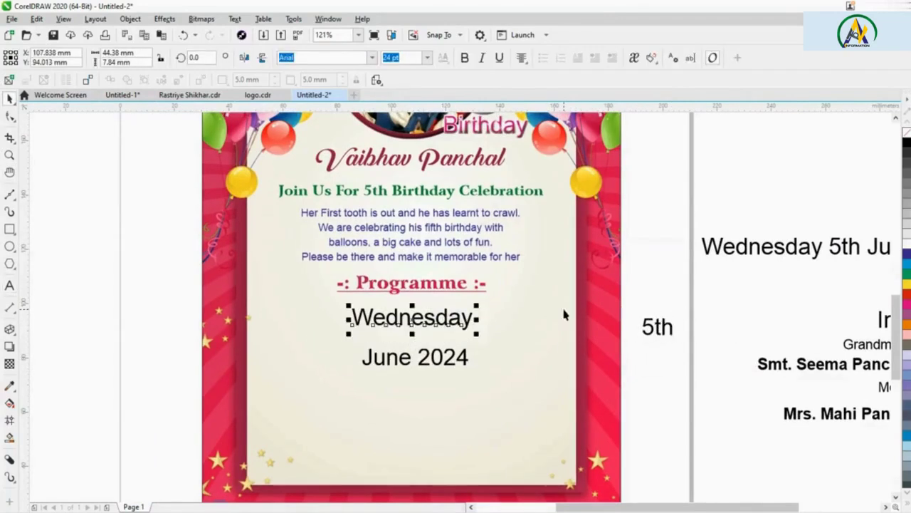
Change Wednesday to bold uppercase and widen its letter spacing
{"action": "key", "text": "shift+F3"}
{"action": "key", "text": "Return"}
{"action": "left_click", "coordinate": [481, 333]}
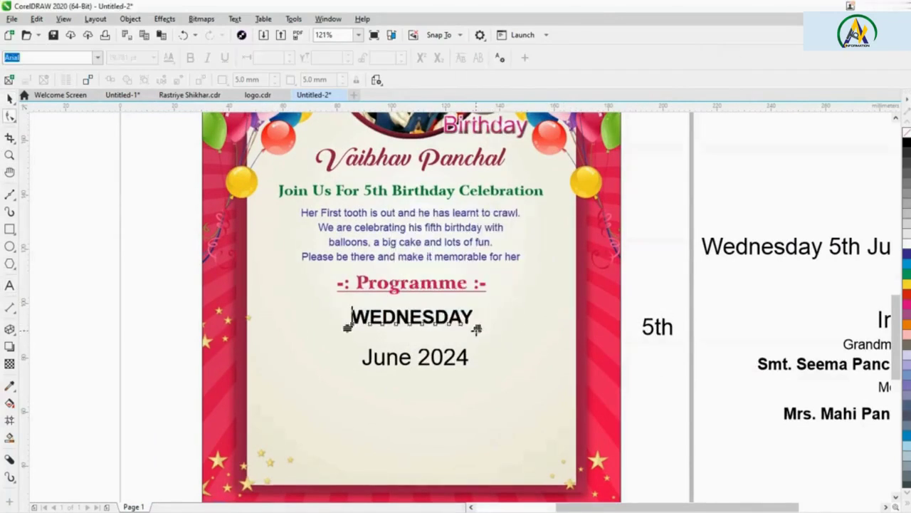
{"action": "key", "text": "ctrl+space"}
Spread June and 2024 apart in bold dark blue, with two 3 pt vertical divider lines between them
{"action": "left_click_drag", "start_coordinate": [467, 356], "coordinate": [470, 341]}
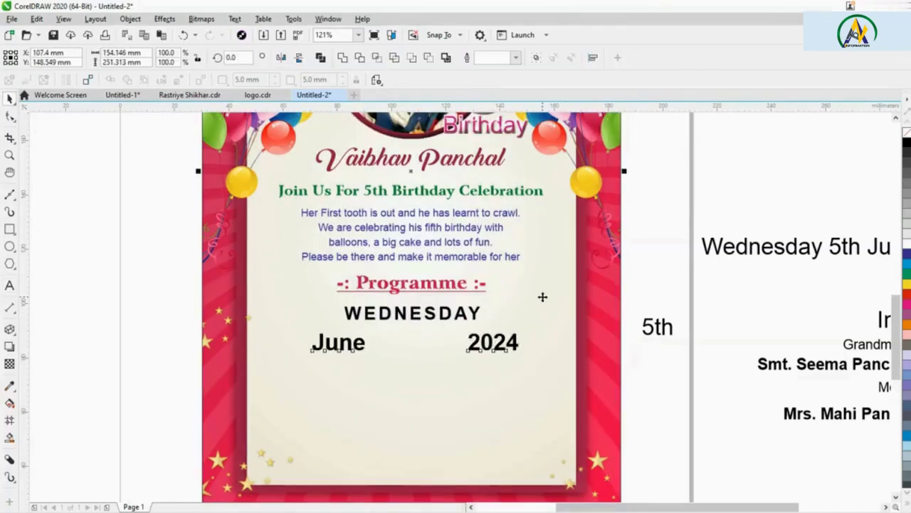
{"action": "left_click", "coordinate": [658, 326]}
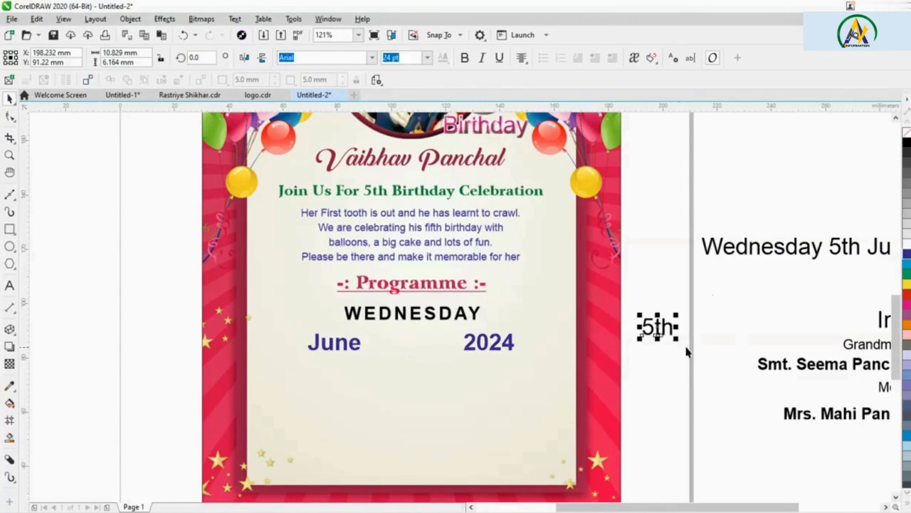
{"action": "left_click_drag", "start_coordinate": [372, 341], "coordinate": [456, 349]}
{"action": "key", "text": "F12"}
{"action": "left_click", "coordinate": [531, 352]}
{"action": "left_click", "coordinate": [489, 346], "text": "shift"}
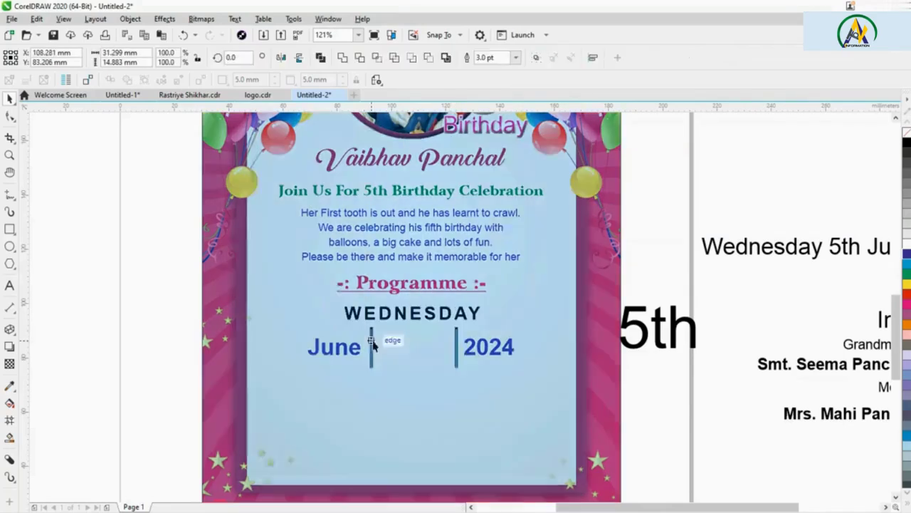
Colour the WEDNESDAY text dark green
{"action": "left_click", "coordinate": [413, 313]}
{"action": "key", "text": "shift+F11"}
{"action": "key", "text": "Return"}
Place 5th between the two dividers in bold at about 41.6 pt and fill it with a crimson-to-red gradient
{"action": "left_click_drag", "start_coordinate": [659, 327], "coordinate": [417, 349]}
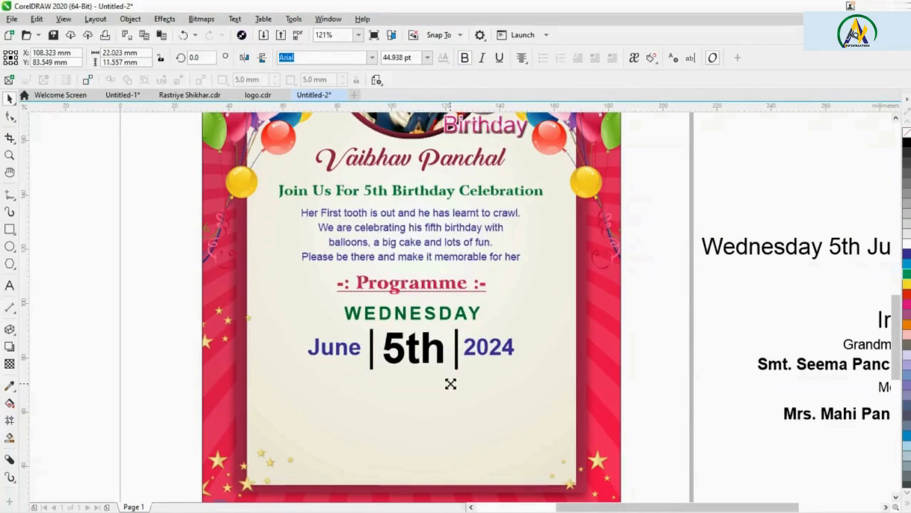
{"action": "left_click_drag", "start_coordinate": [448, 364], "coordinate": [444, 363]}
Draw matching horizontal lines above and below the June, 5th and 2024 row and centre 5th between the dividers
{"action": "key", "text": "F5"}
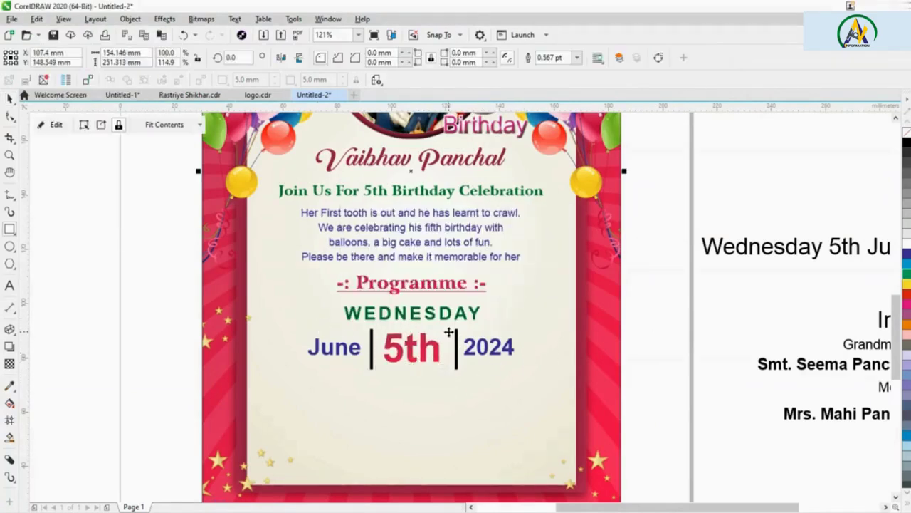
{"action": "left_click", "coordinate": [318, 322]}
{"action": "left_click_drag", "start_coordinate": [464, 324], "coordinate": [433, 347]}
{"action": "left_click", "coordinate": [643, 335]}
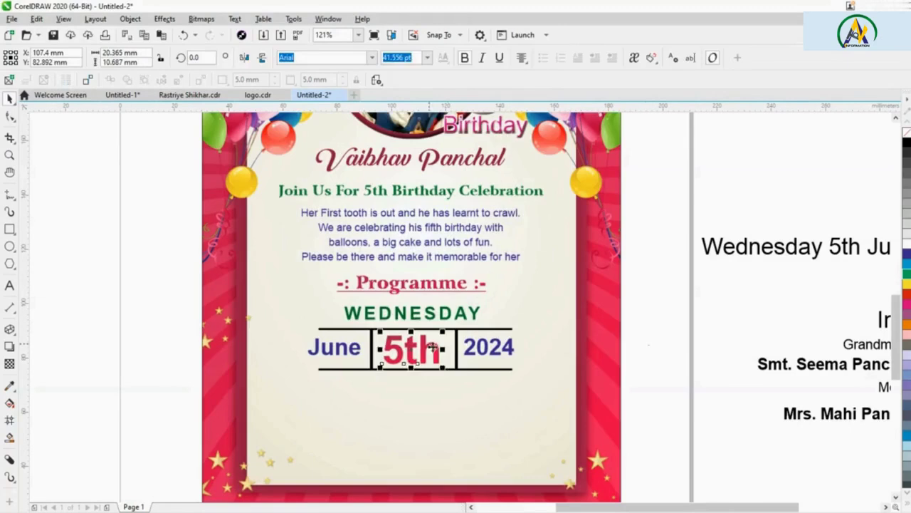
Scale down the whole date block and tuck it closely beneath the Programme heading
{"action": "left_click_drag", "start_coordinate": [657, 285], "coordinate": [266, 397]}
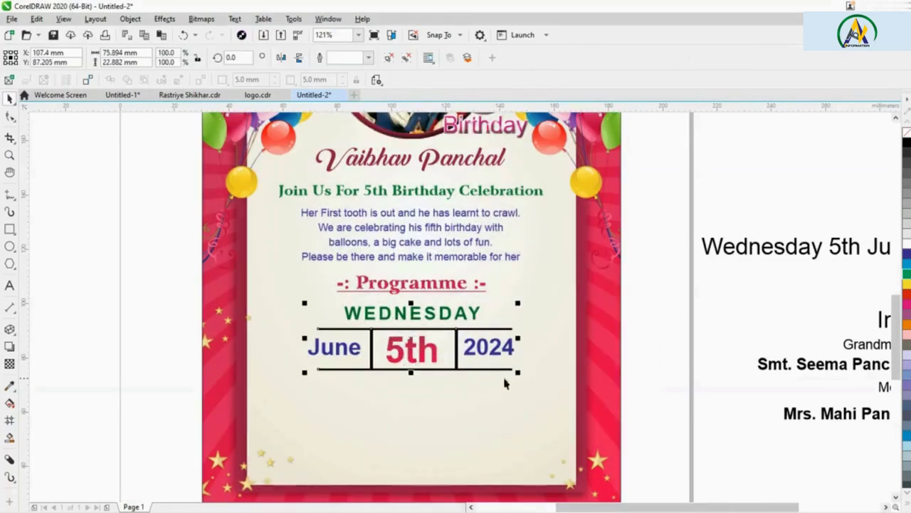
{"action": "left_click_drag", "start_coordinate": [442, 319], "coordinate": [442, 312]}
{"action": "key", "text": "Escape"}
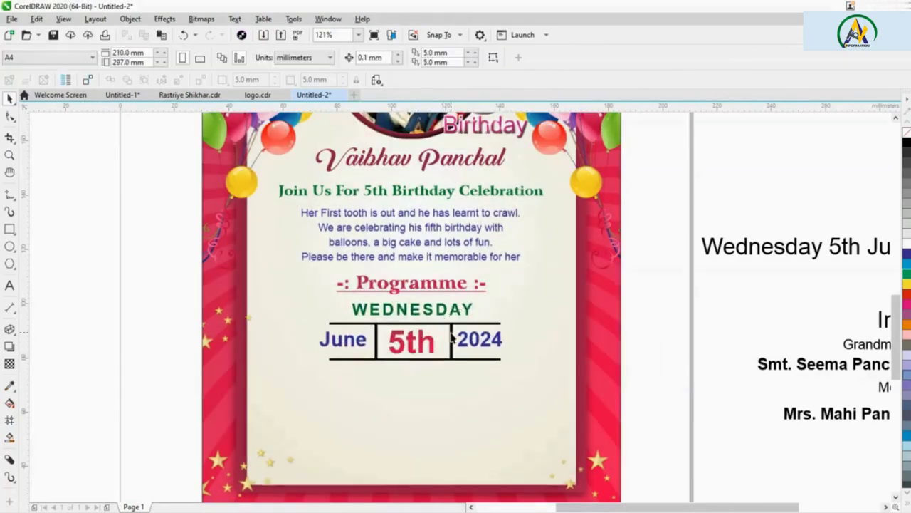
{"action": "left_click_drag", "start_coordinate": [638, 341], "coordinate": [522, 299]}
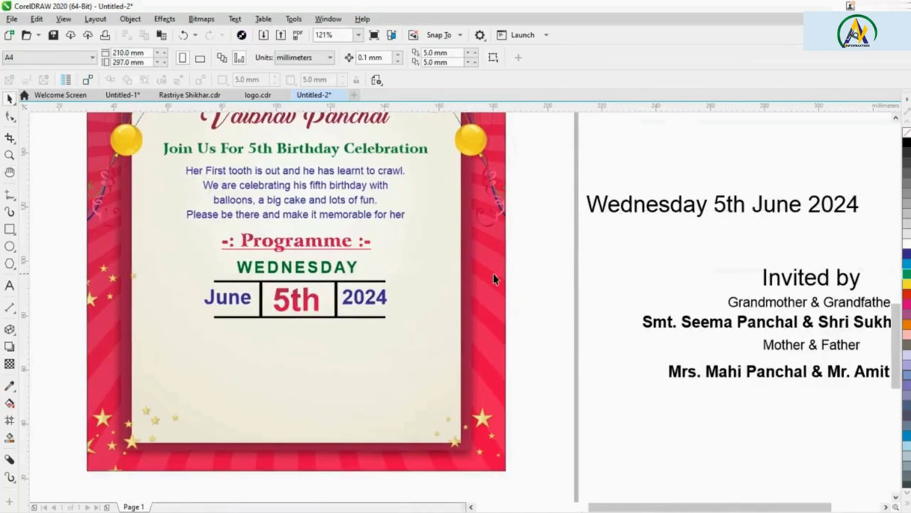
{"action": "left_click", "coordinate": [305, 304]}
{"action": "left_click_drag", "start_coordinate": [387, 320], "coordinate": [370, 313]}
{"action": "left_click_drag", "start_coordinate": [303, 271], "coordinate": [312, 266]}
{"action": "key", "text": "Escape"}
Add a schedule below the date with Hawan 9:00 A.M., Dinner 6: P.M. and Cake Cutting 8:00 P.M., using dotted leaders aligned at both edges
{"action": "left_click_drag", "start_coordinate": [675, 214], "coordinate": [401, 346]}
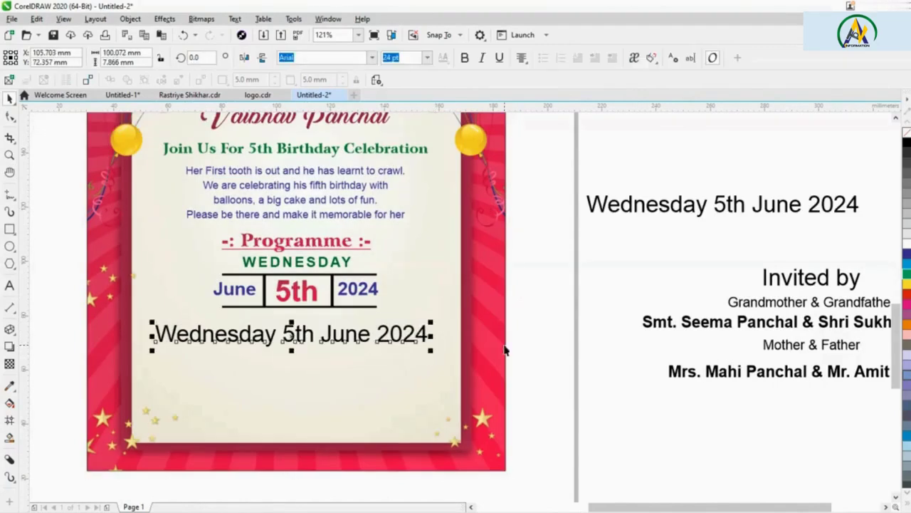
{"action": "type", "text": "haw"}
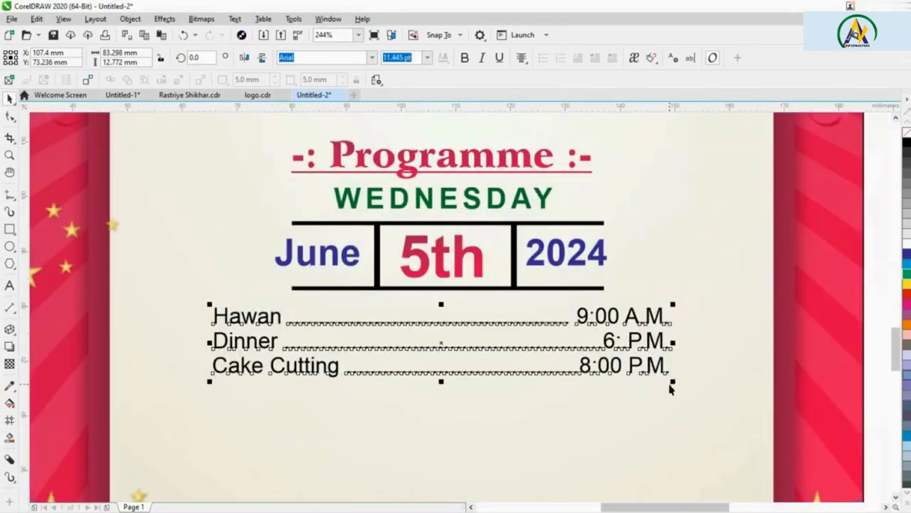
{"action": "left_click", "coordinate": [651, 383]}
{"action": "double_click", "coordinate": [464, 319]}
{"action": "type", "text": ".........."}
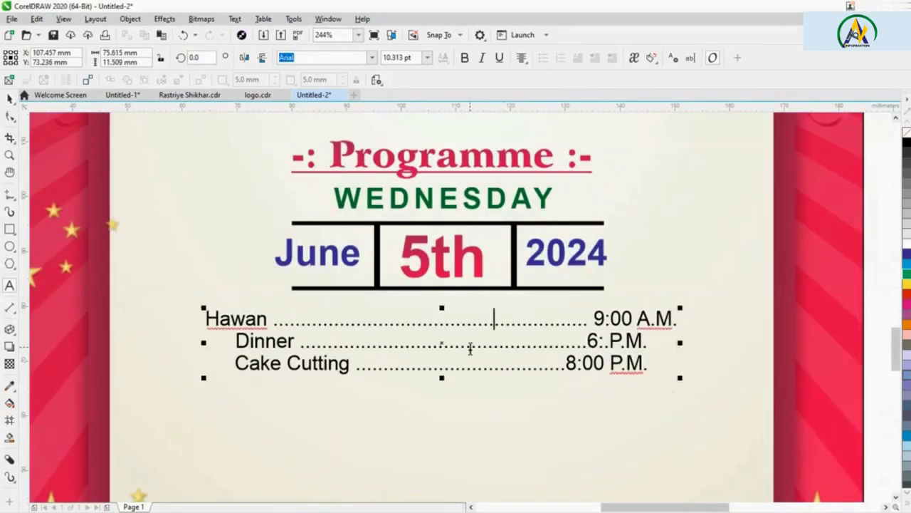
{"action": "type", "text": "............"}
{"action": "left_click", "coordinate": [204, 386]}
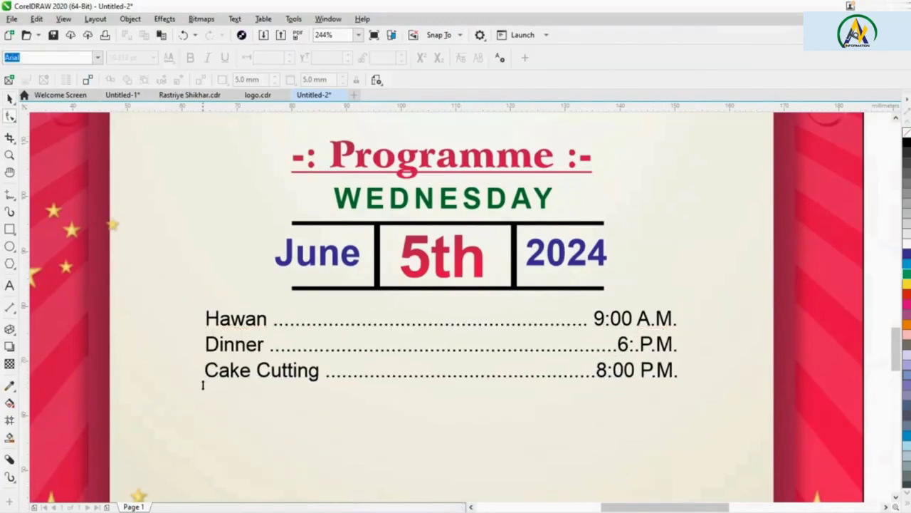
Colour the three schedule lines dark blue
{"action": "left_click", "coordinate": [601, 312]}
{"action": "scroll", "coordinate": [602, 311], "scroll_direction": "down", "scroll_amount": 4}
{"action": "scroll", "coordinate": [596, 339], "scroll_direction": "up", "scroll_amount": 2}
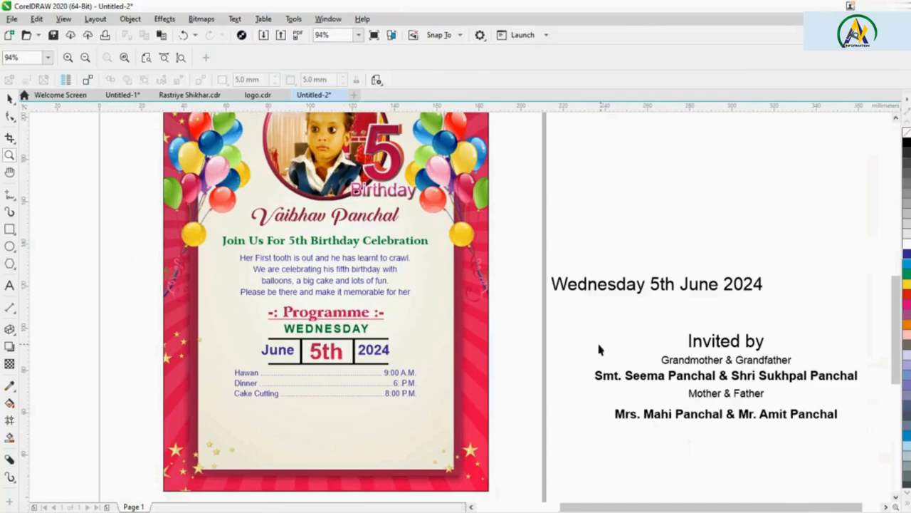
Remove the leftover date text beside the page and move the "Invited by" block onto the card below the schedule
{"action": "left_click", "coordinate": [755, 410]}
{"action": "left_click_drag", "start_coordinate": [539, 247], "coordinate": [803, 311]}
{"action": "left_click_drag", "start_coordinate": [604, 329], "coordinate": [416, 459]}
{"action": "left_click", "coordinate": [676, 346]}
{"action": "scroll", "coordinate": [735, 260], "scroll_direction": "down", "scroll_amount": 2}
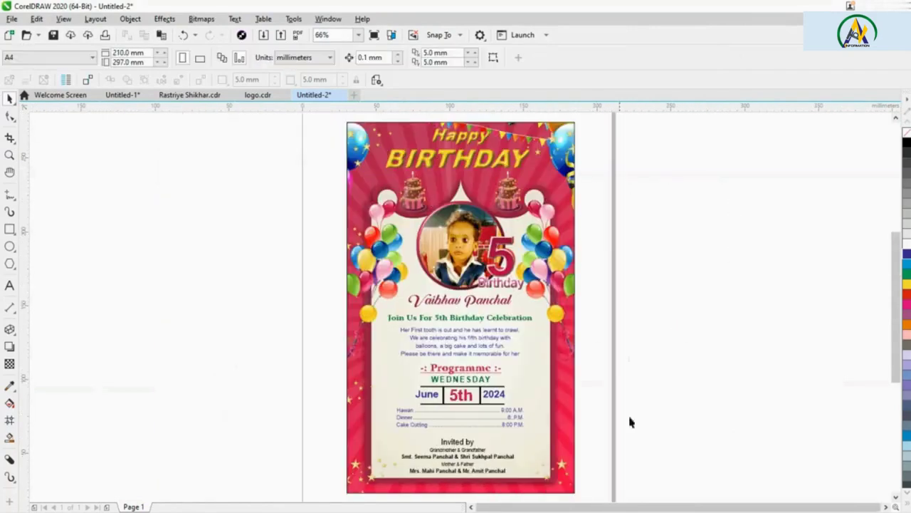
Tighten the "Invited by" block by moving the "Mother & Father" label and the parents' names up slightly
{"action": "scroll", "coordinate": [430, 483], "scroll_direction": "up", "scroll_amount": 3}
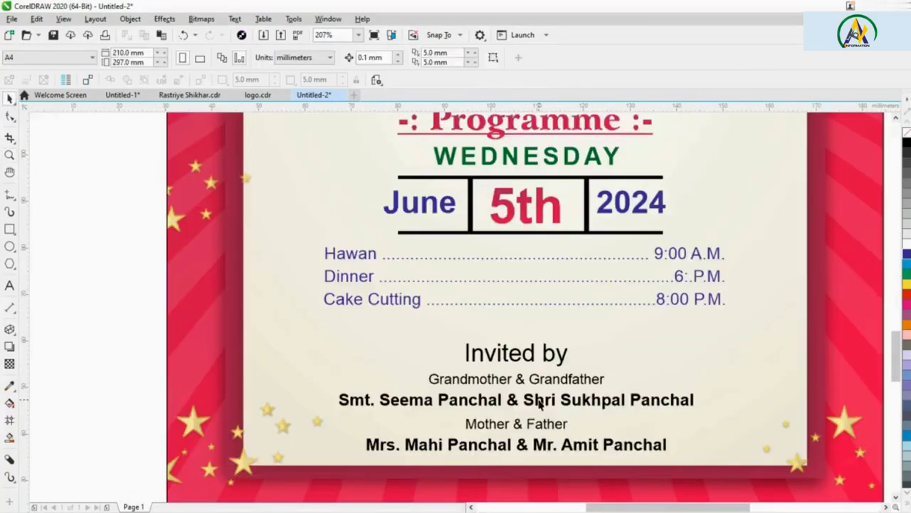
{"action": "left_click", "coordinate": [516, 441]}
{"action": "left_click", "coordinate": [539, 441], "text": "ctrl"}
{"action": "left_click_drag", "start_coordinate": [557, 425], "coordinate": [553, 421]}
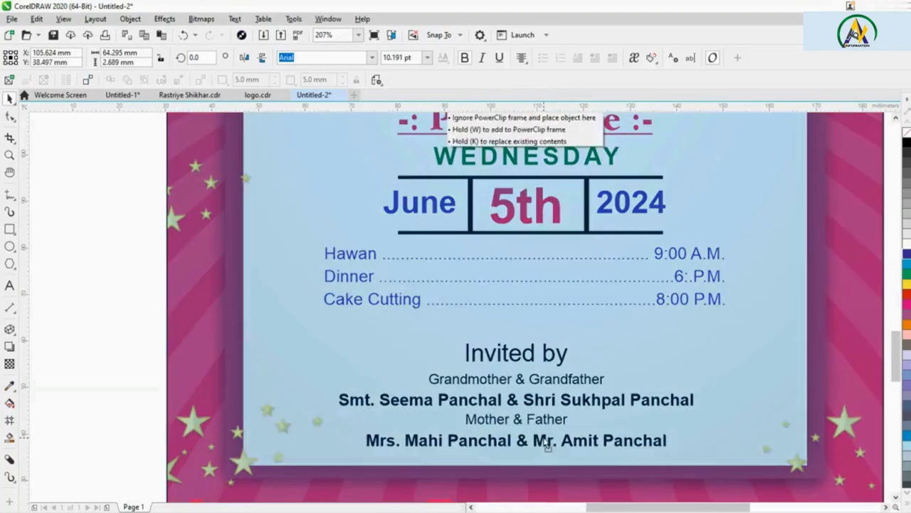